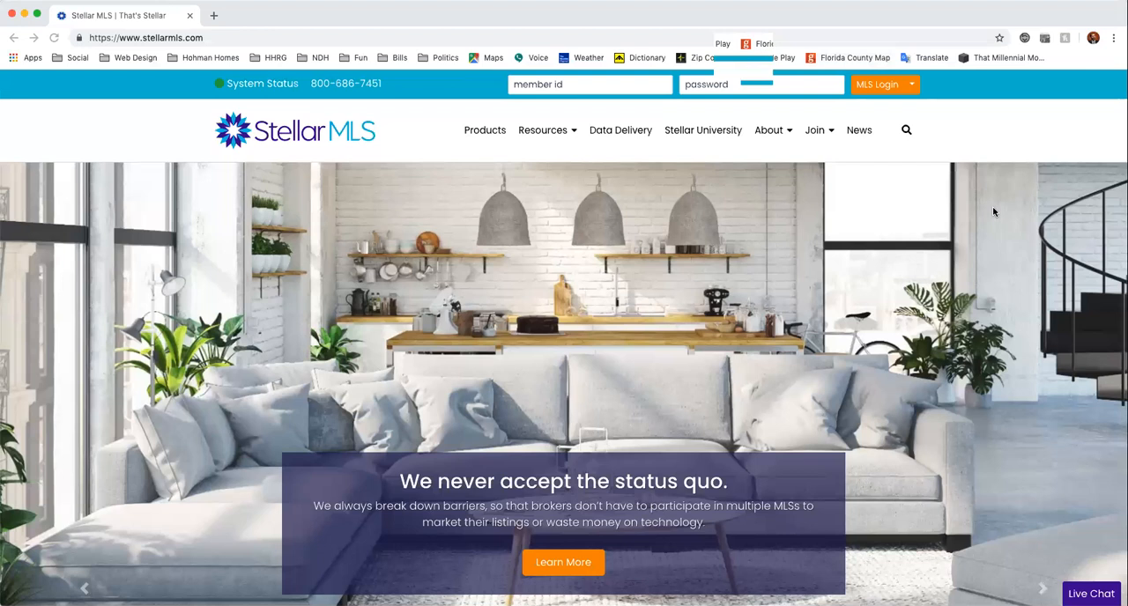
Sign in to Stellar MLS with the member ID and the account password.
click(603, 89)
key(Tab)
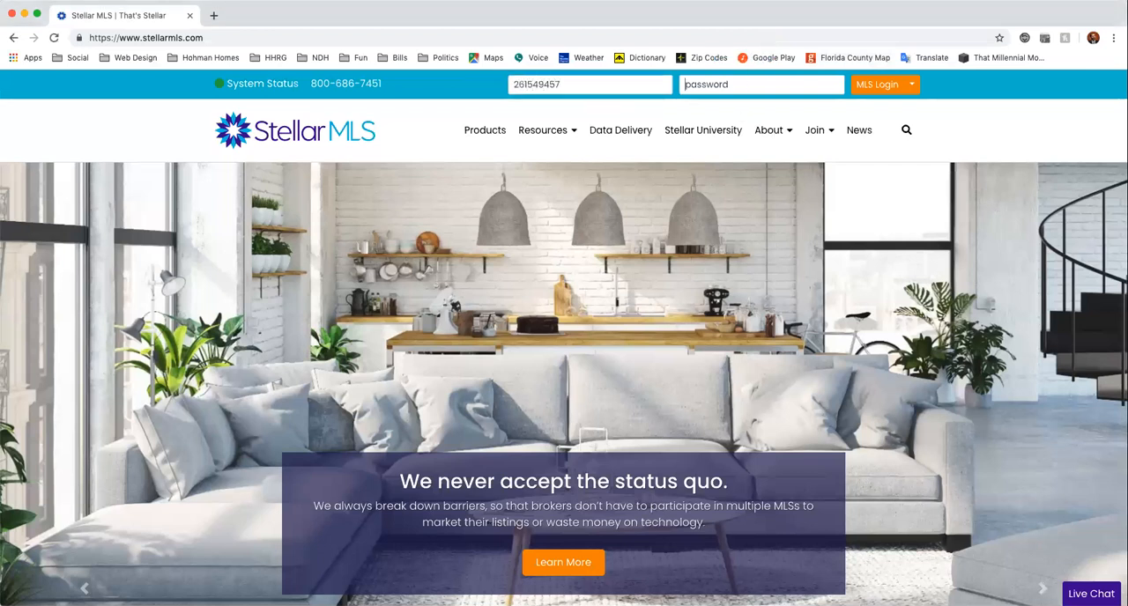
key(Return)
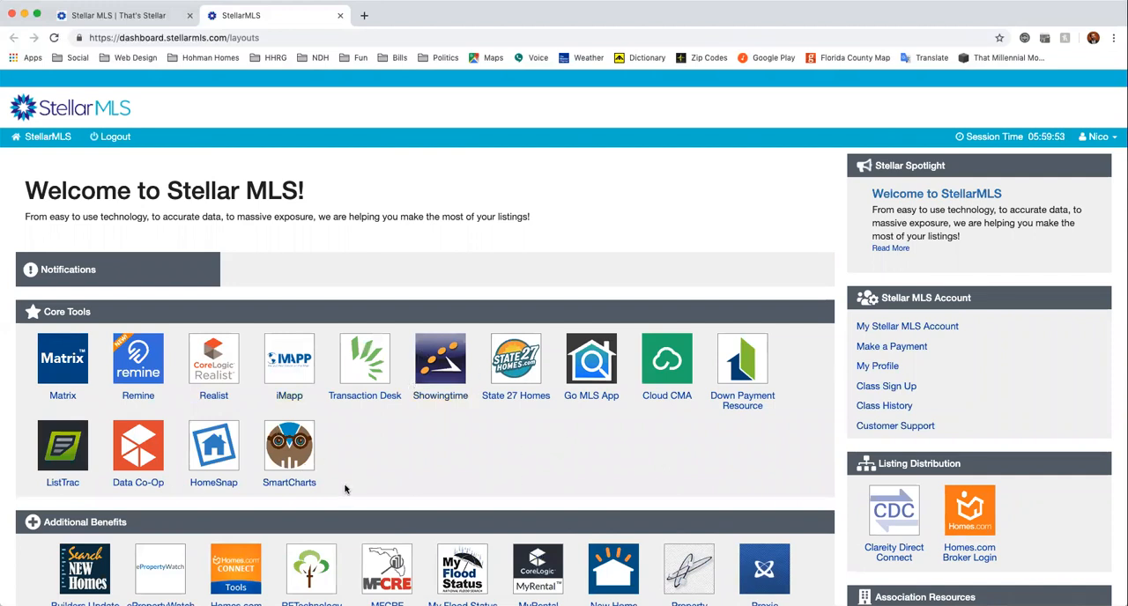
Open Transaction Desk and Matrix from the Core Tools, ending on the TransactionDesk dashboard.
click(362, 362)
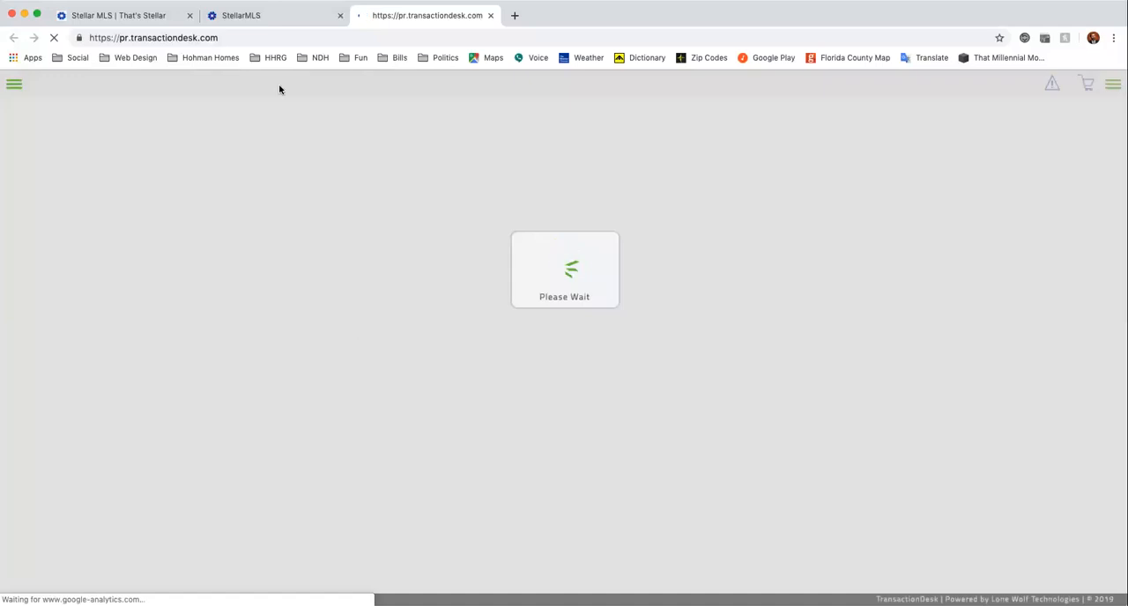
click(269, 16)
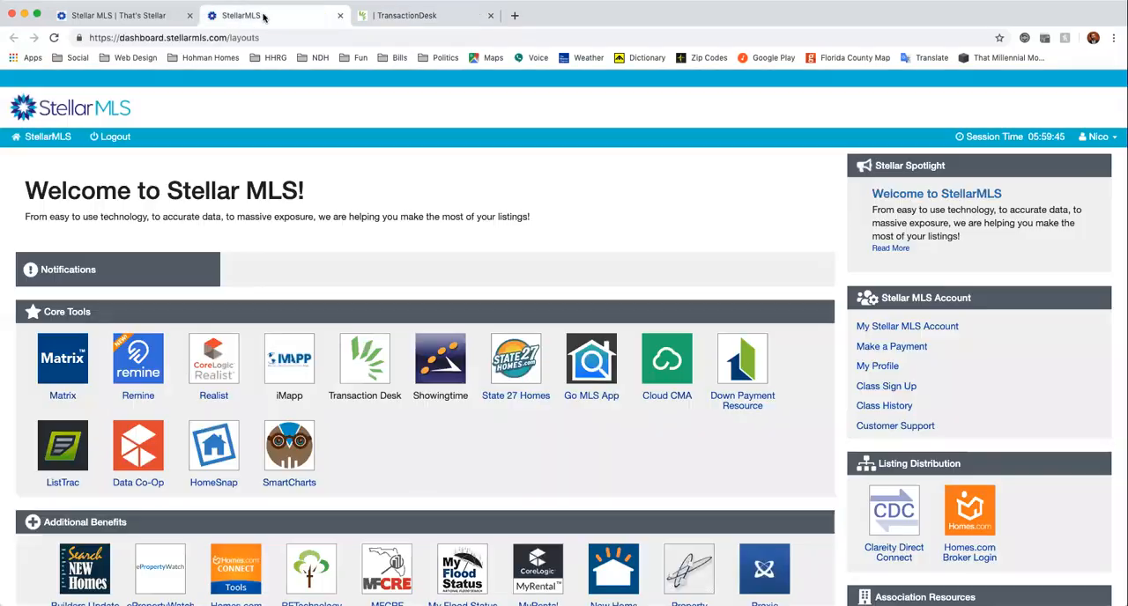
click(53, 366)
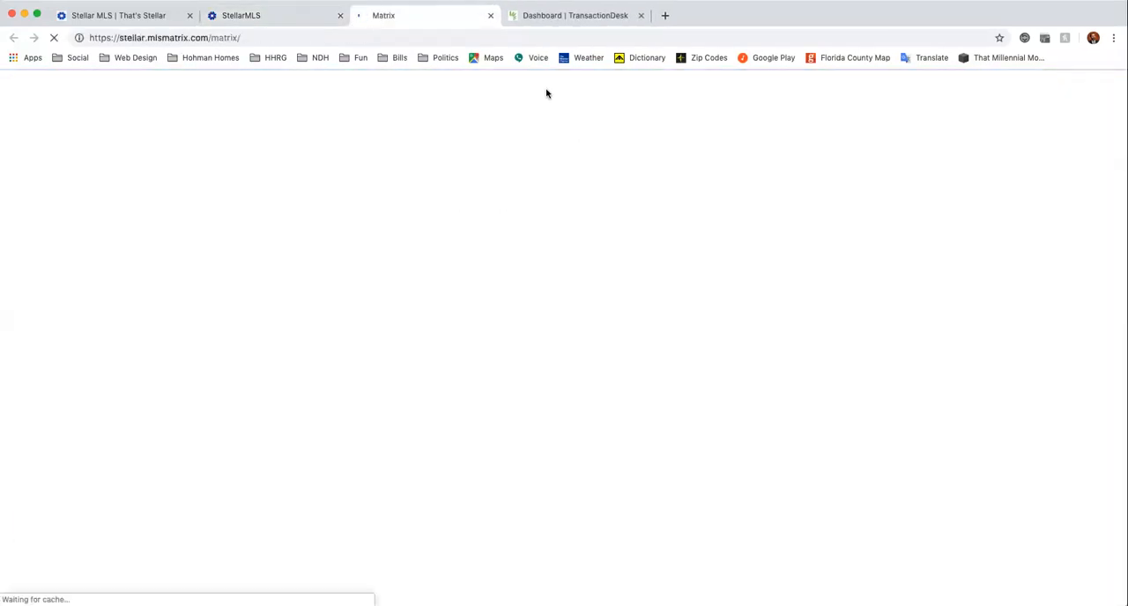
click(577, 15)
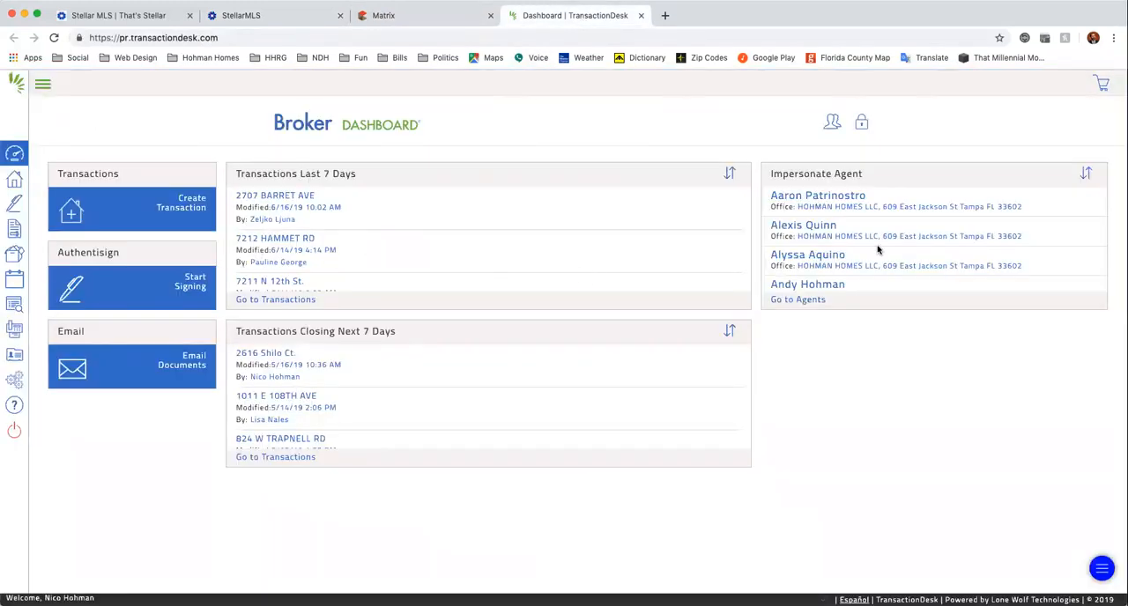
Impersonate the fourth agent in the broker dashboard's agent list and view the labels of the navigation menu.
scroll(900, 239, down, 2)
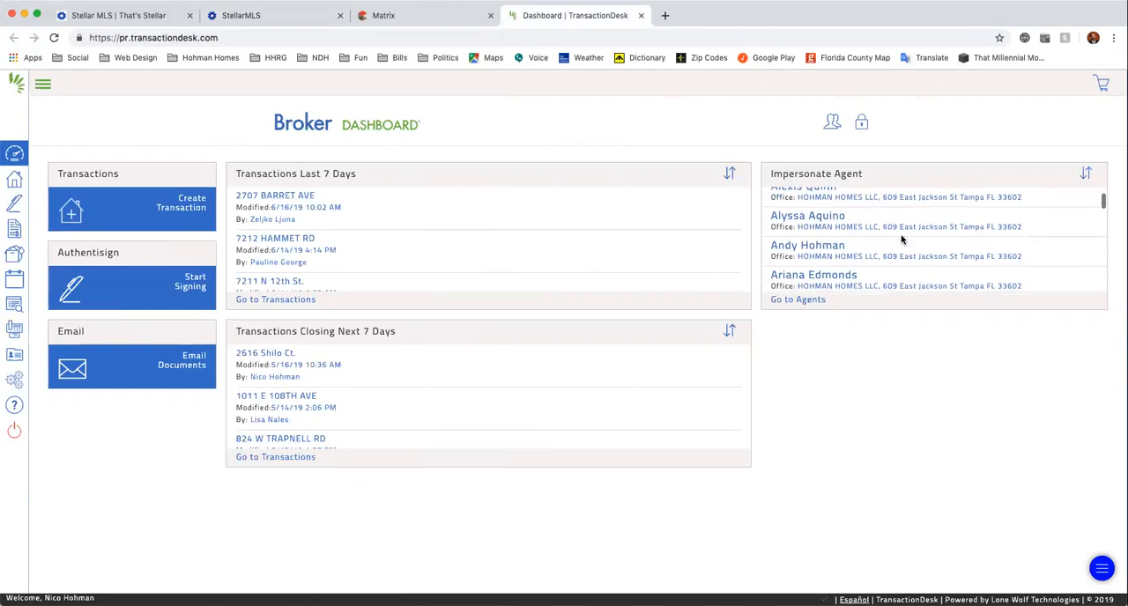
click(819, 245)
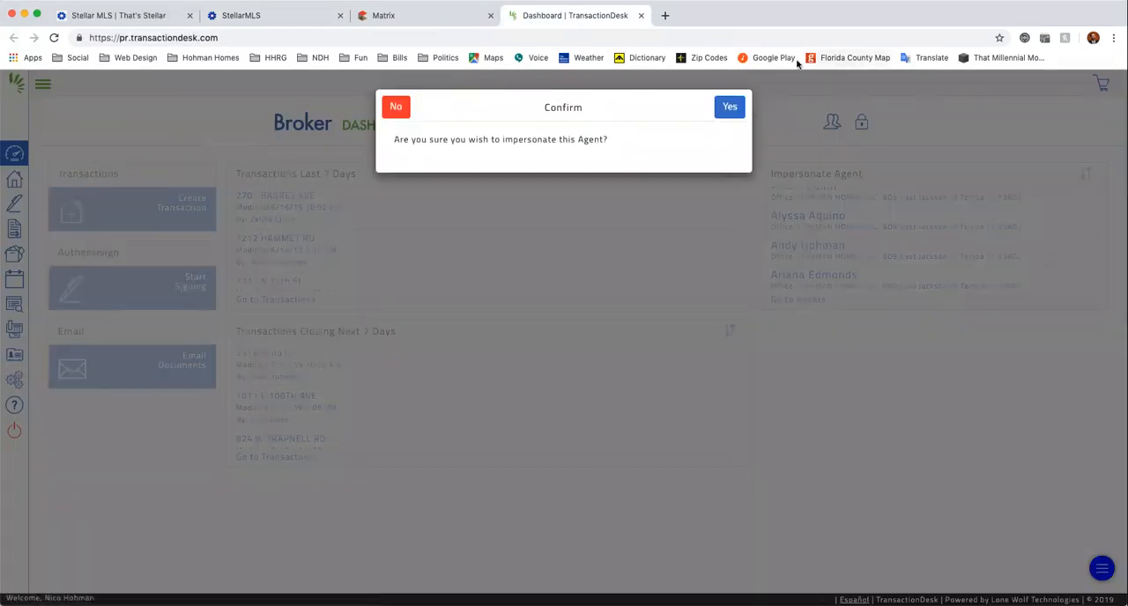
click(729, 110)
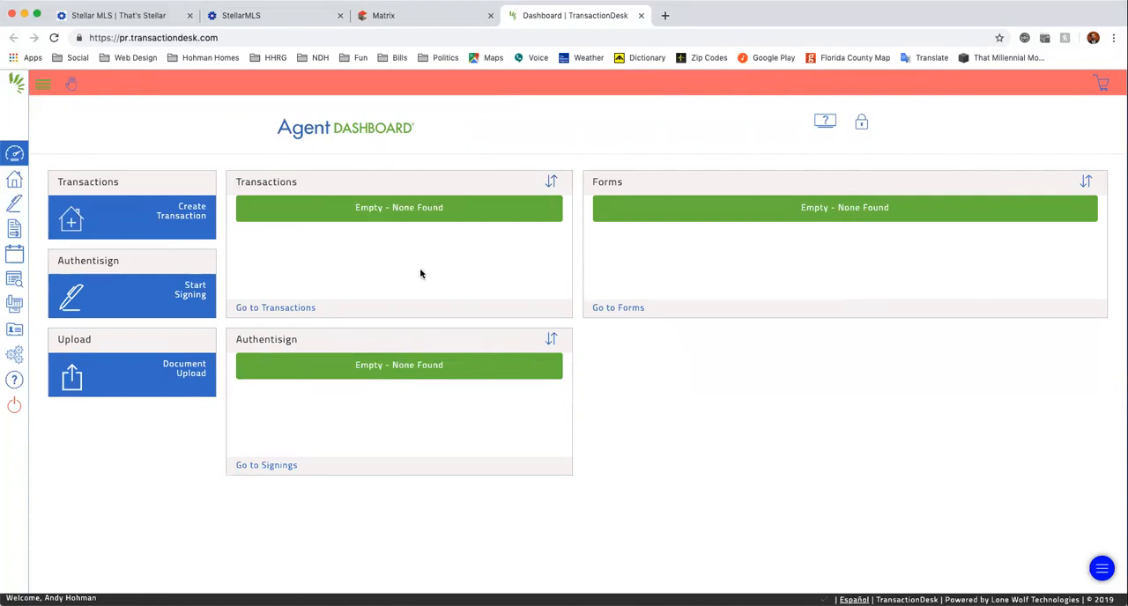
click(43, 85)
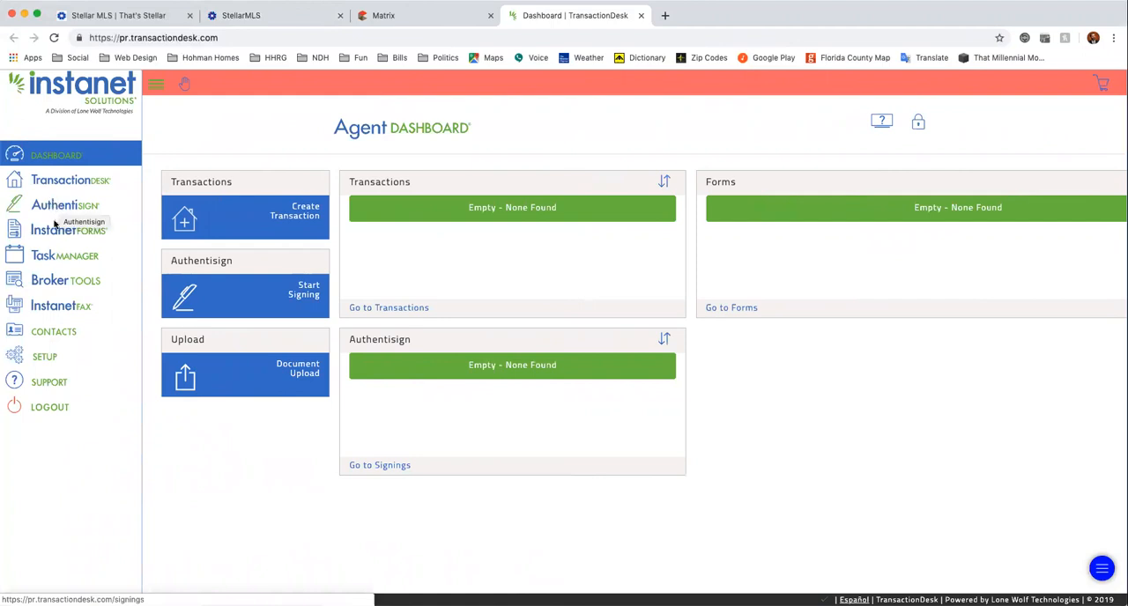
click(156, 85)
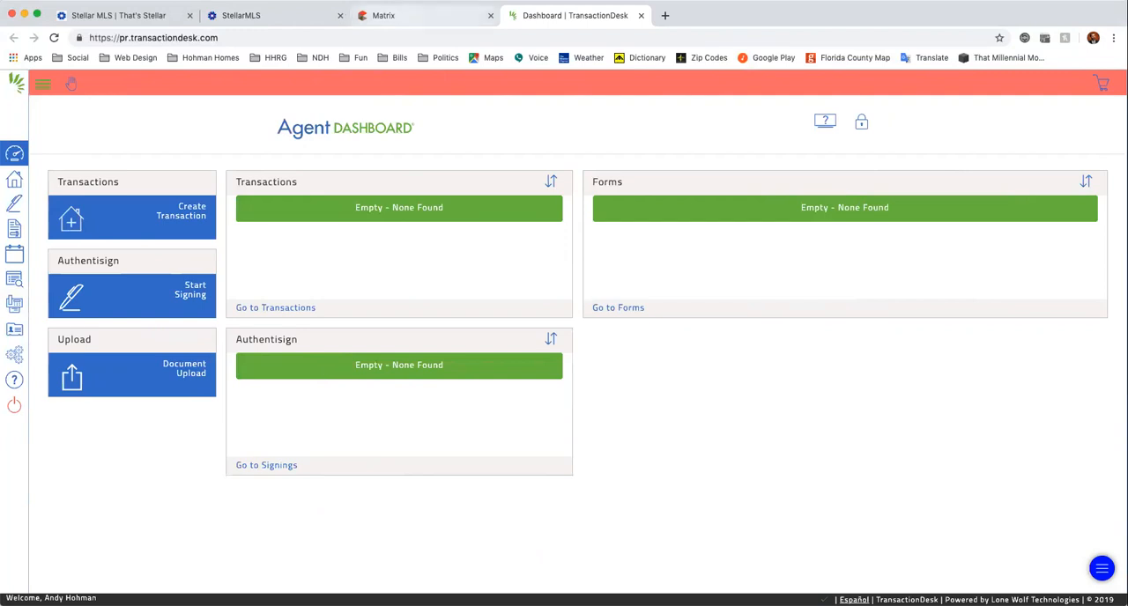
In Matrix, open the New Listing results from Market Watch and display listing U8049400 in Wesley Chapel.
click(417, 17)
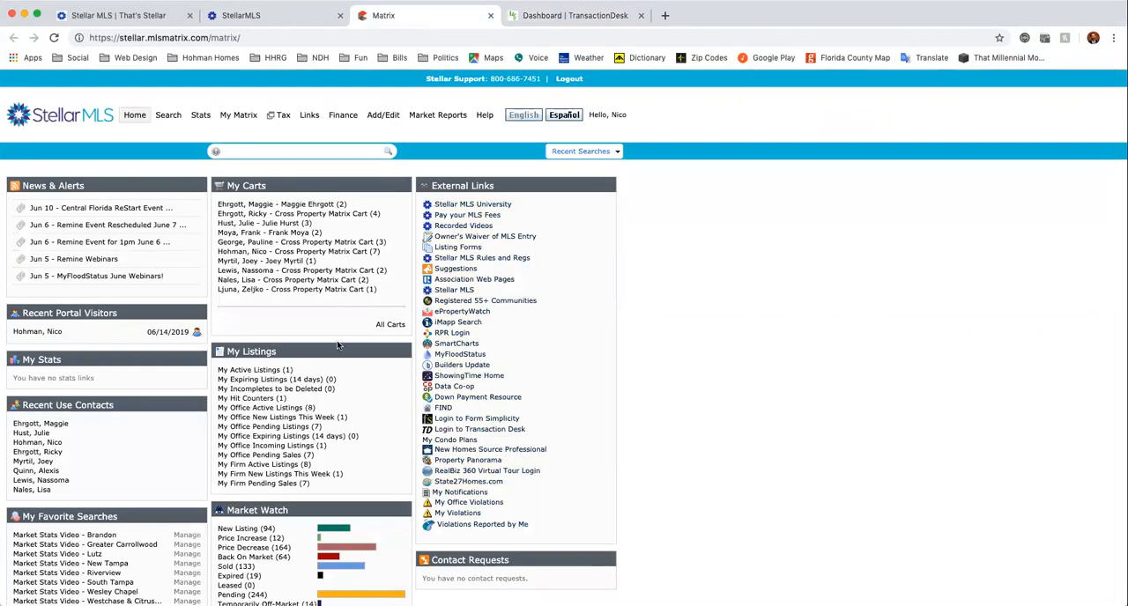
scroll(370, 352, down, 3)
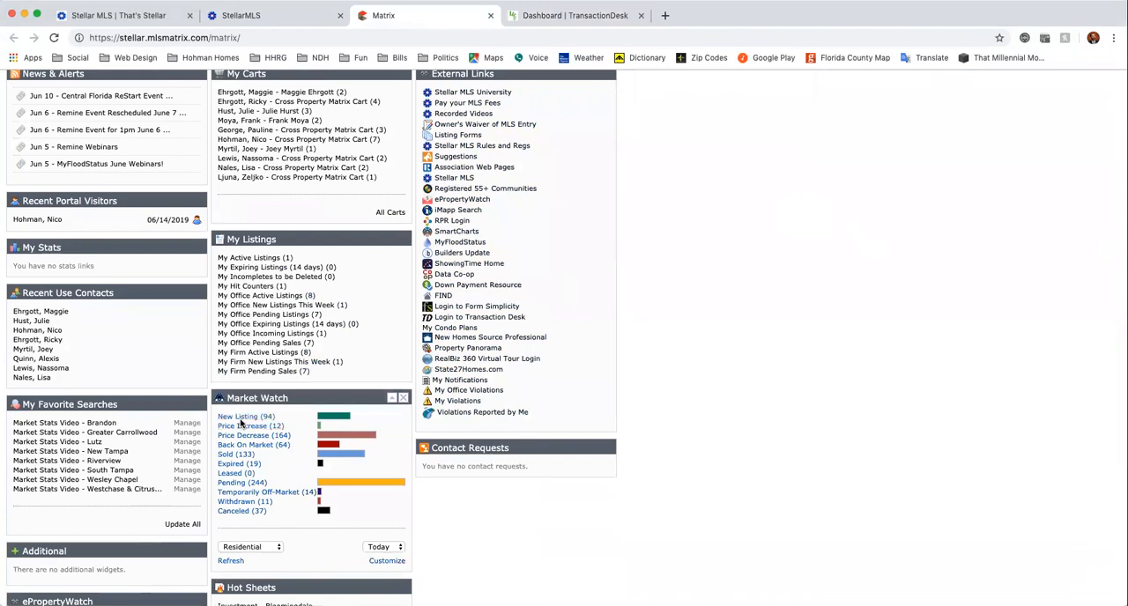
click(238, 415)
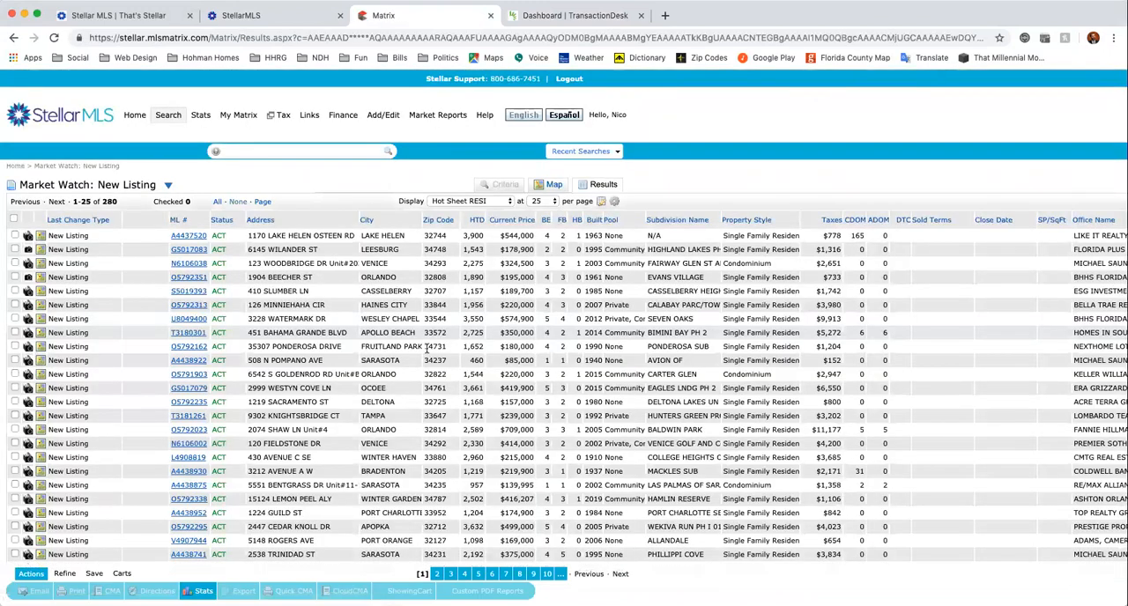
click(188, 320)
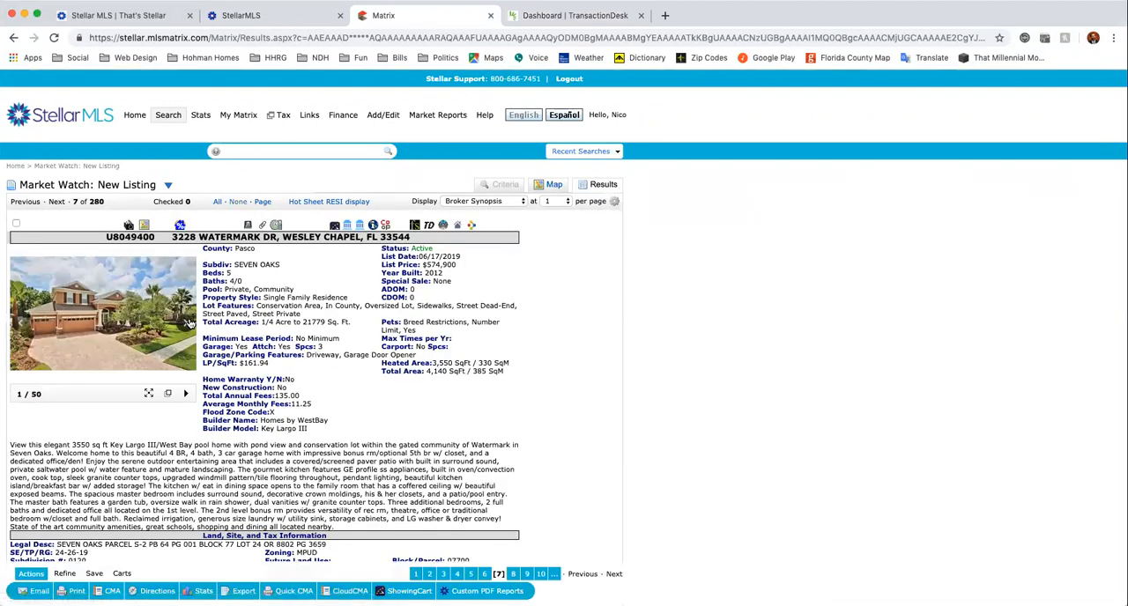
Start a new transaction in TransactionDesk and name it with the full property address copied from the Matrix listing.
click(555, 19)
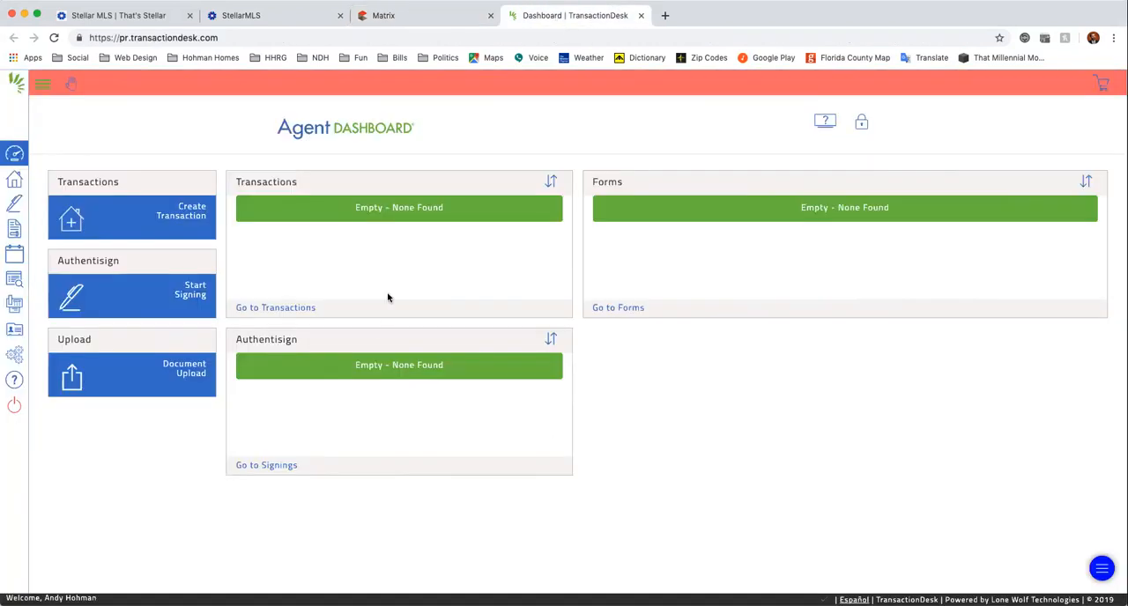
click(186, 215)
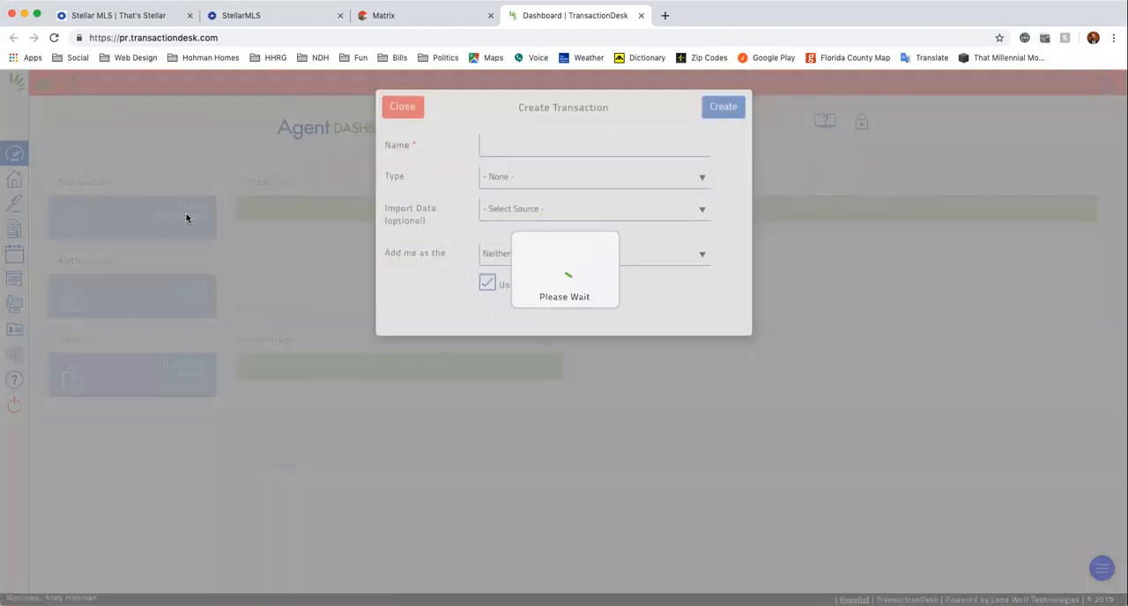
click(538, 147)
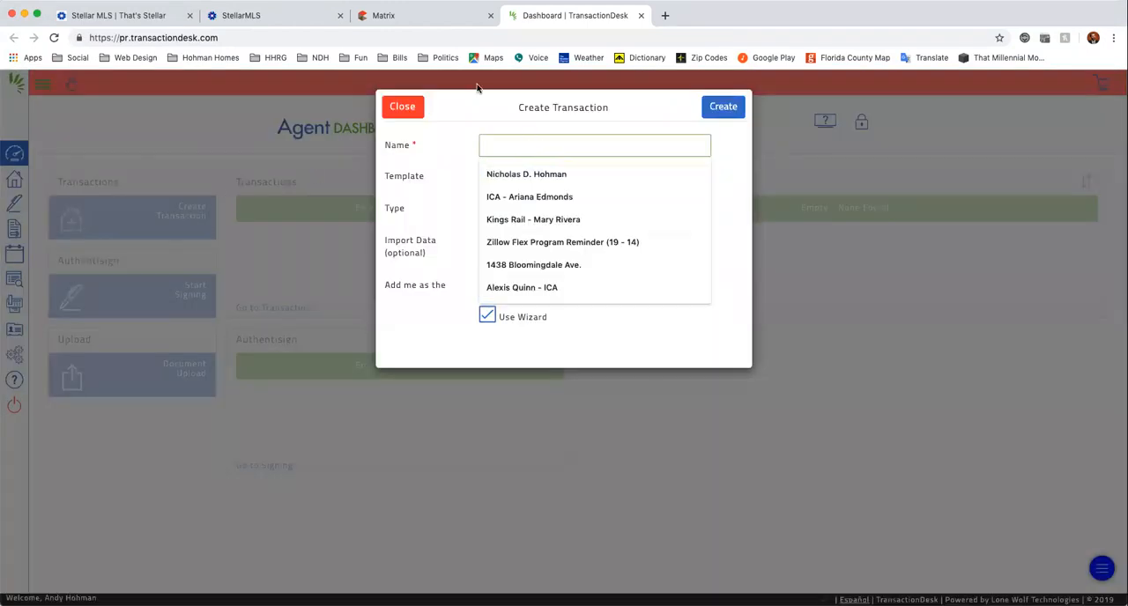
click(411, 17)
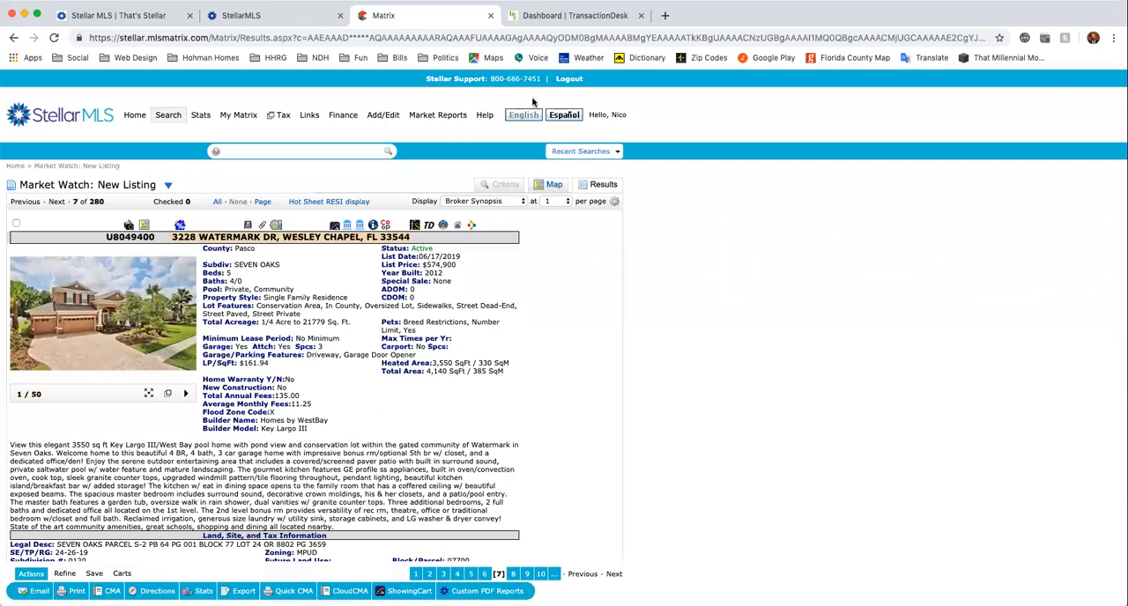
click(571, 15)
click(558, 146)
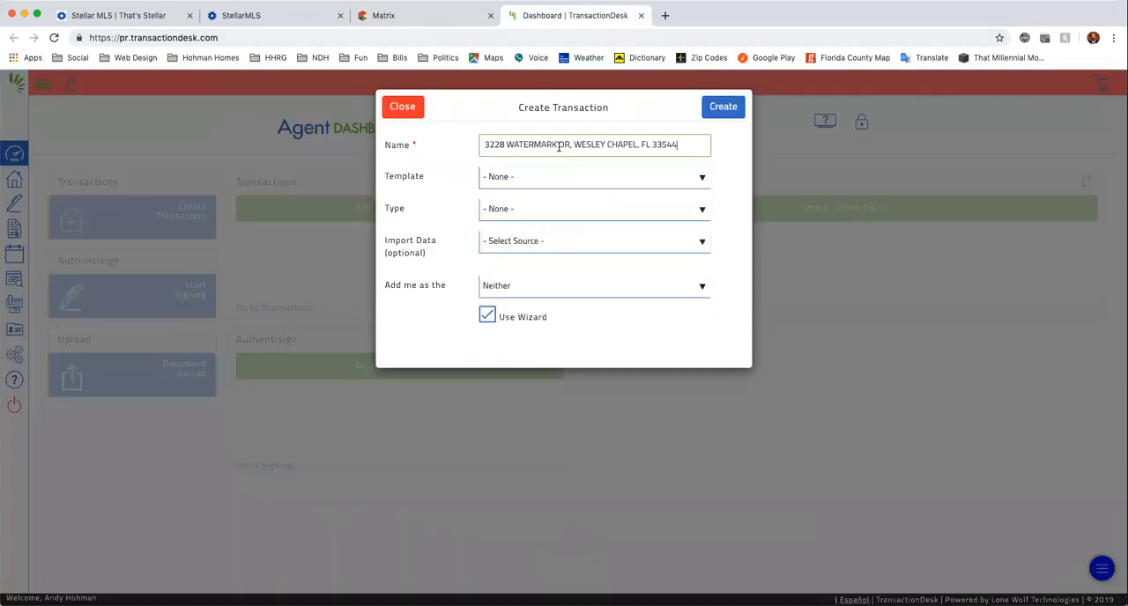
Review the available templates, leave the template at None, and set the transaction type to Residential Sale.
click(676, 176)
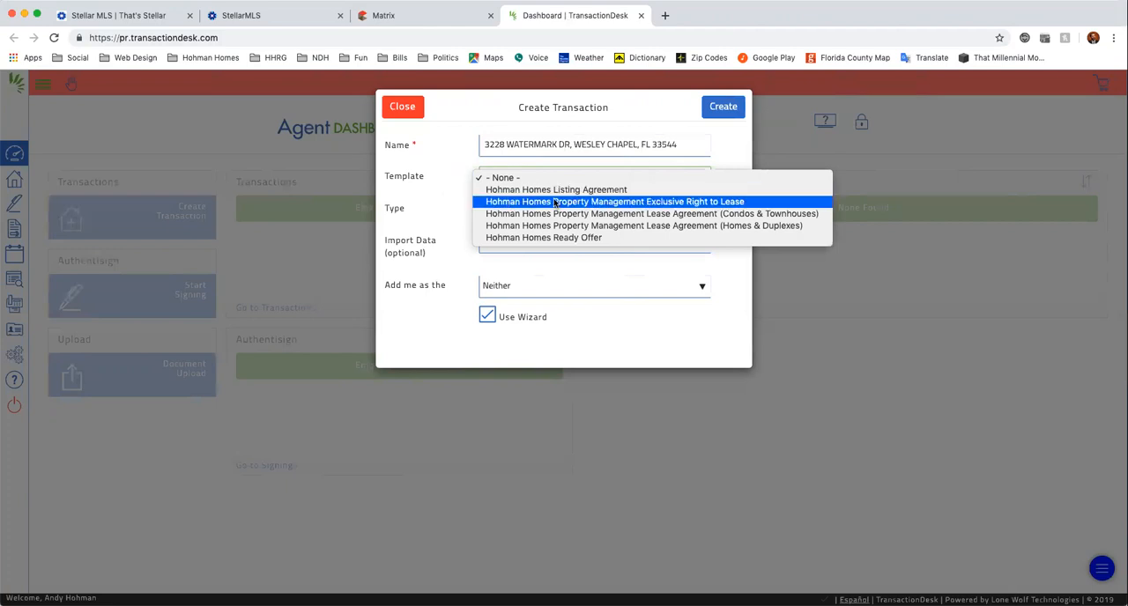
click(442, 195)
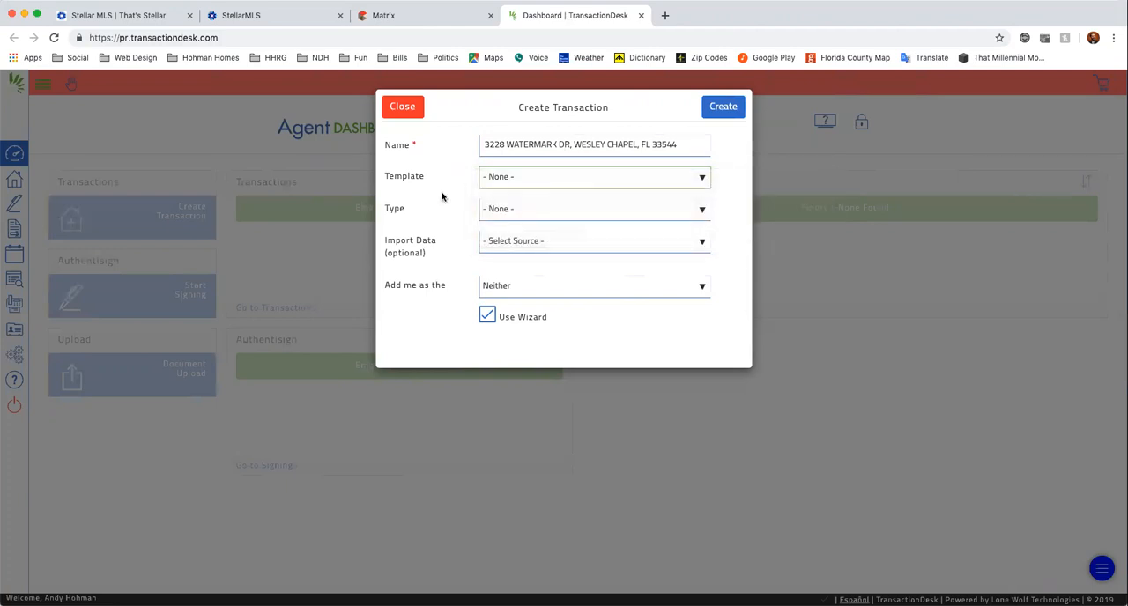
click(535, 186)
click(421, 212)
click(534, 211)
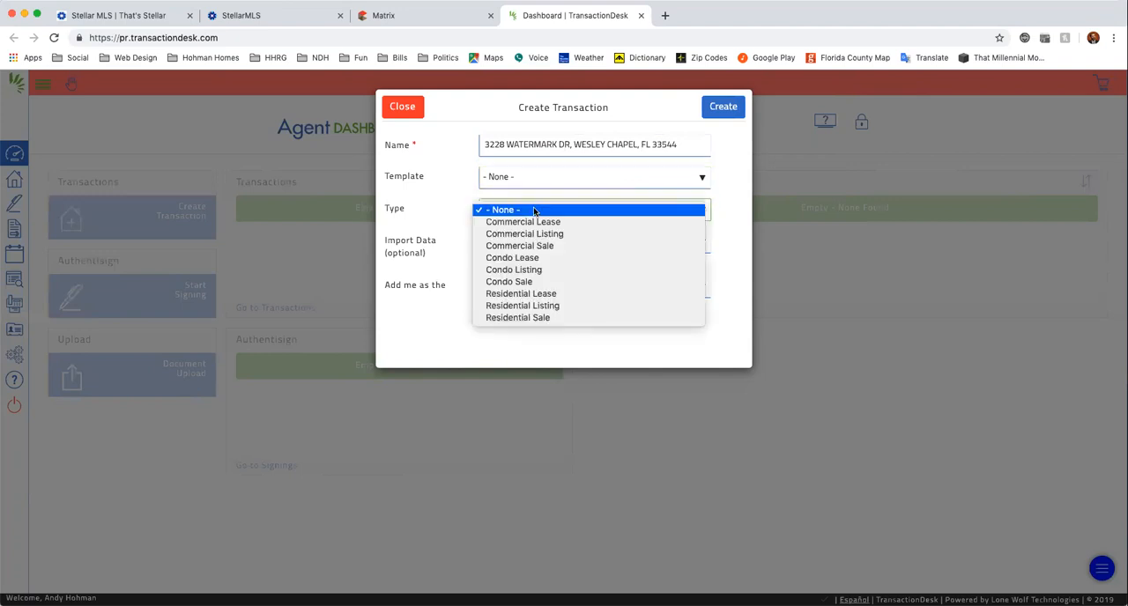
click(573, 318)
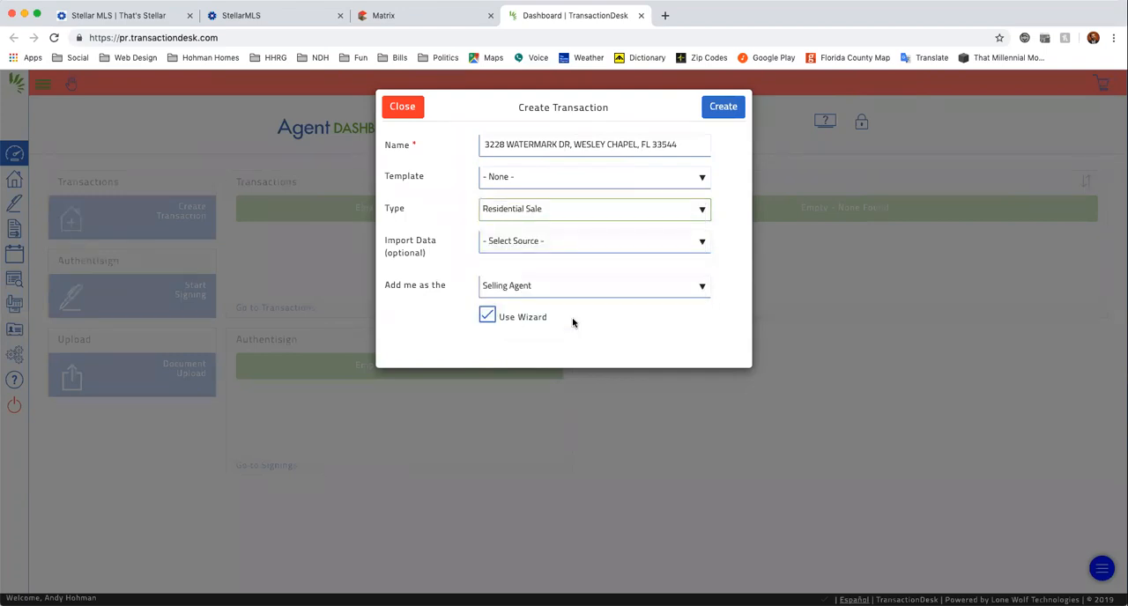
Set the data import to Stellar MLS with MLS number U8049400 copied from Matrix, and create the transaction.
click(518, 243)
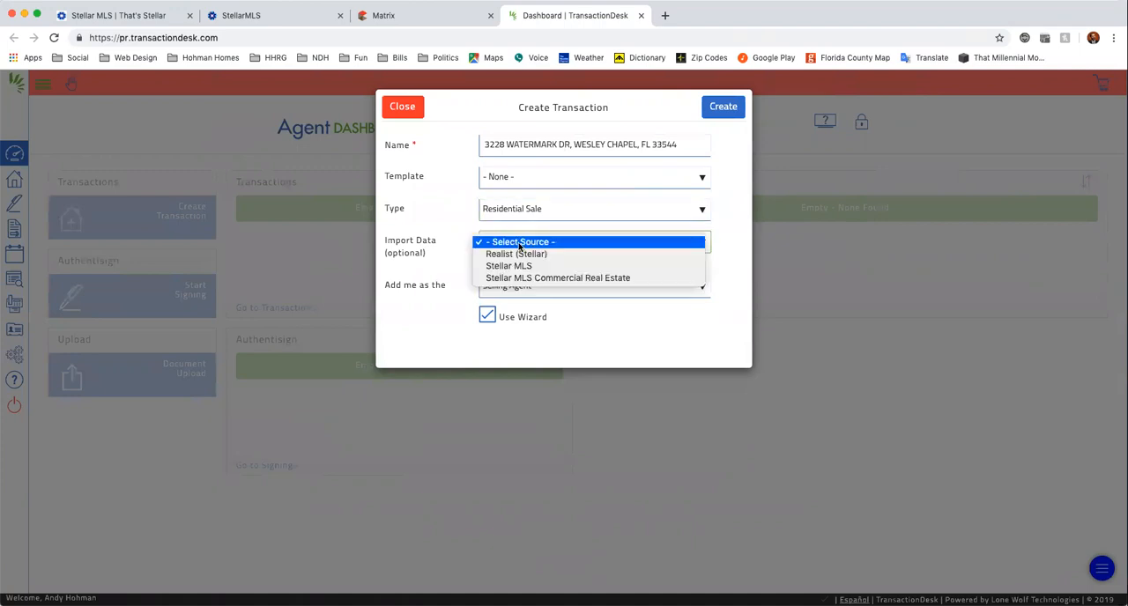
click(612, 265)
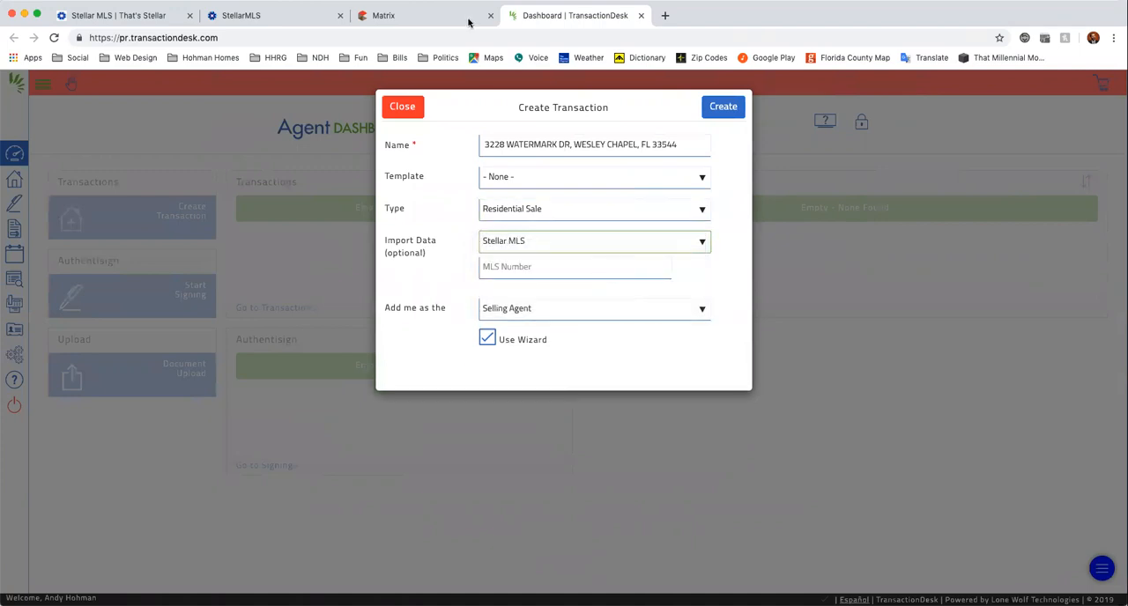
click(441, 20)
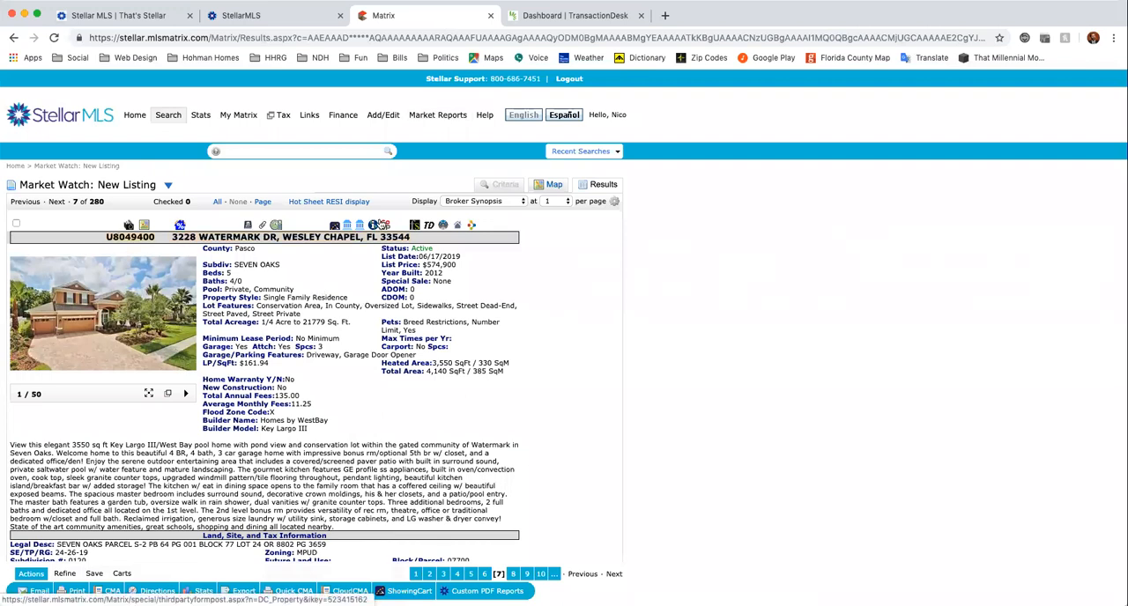
click(575, 19)
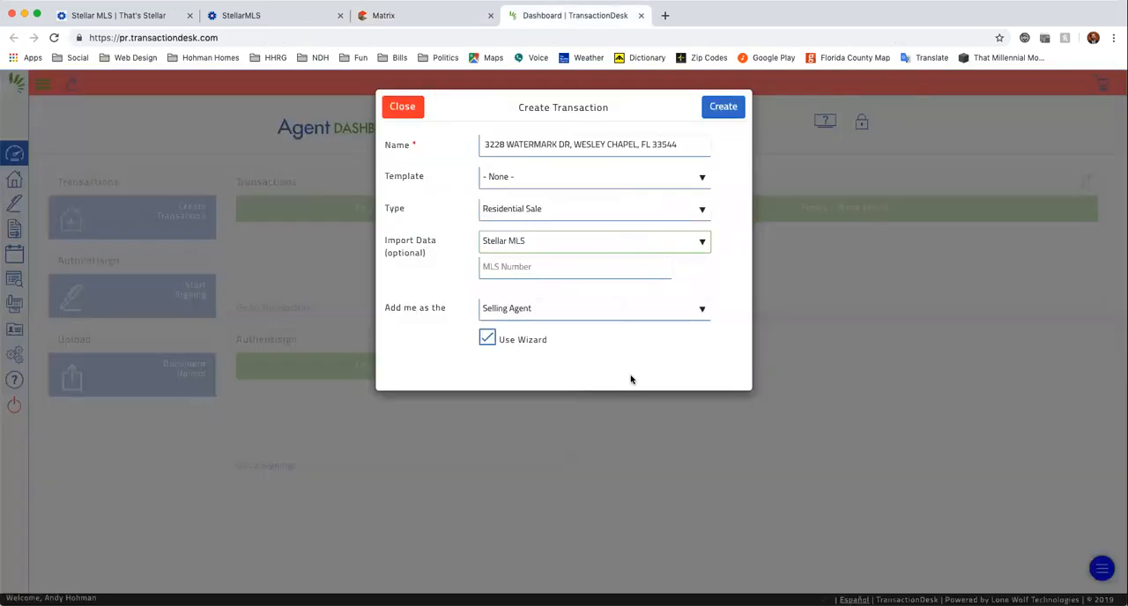
click(530, 268)
text(U8049400)
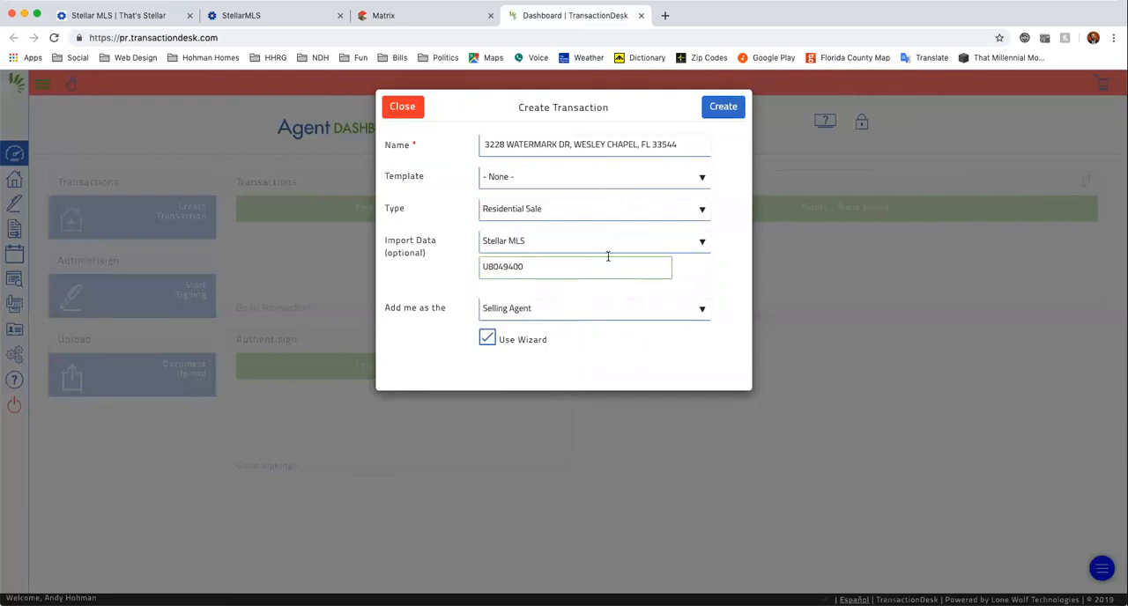
click(723, 108)
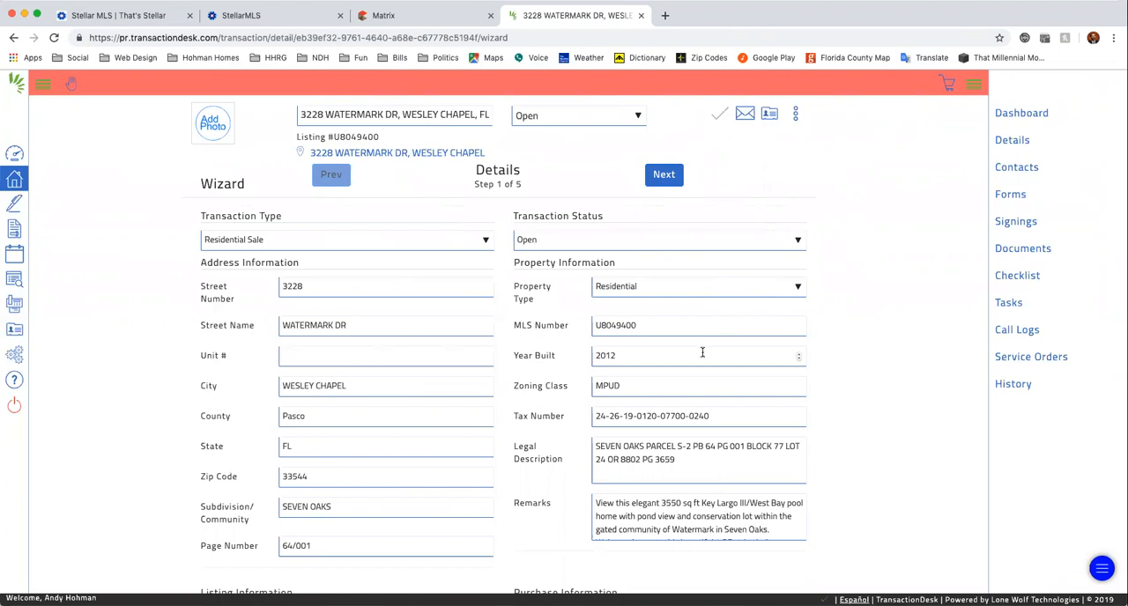
Review the imported property details and advance the wizard through Transaction Dates and Contacts to the Forms step.
scroll(479, 423, down, 3)
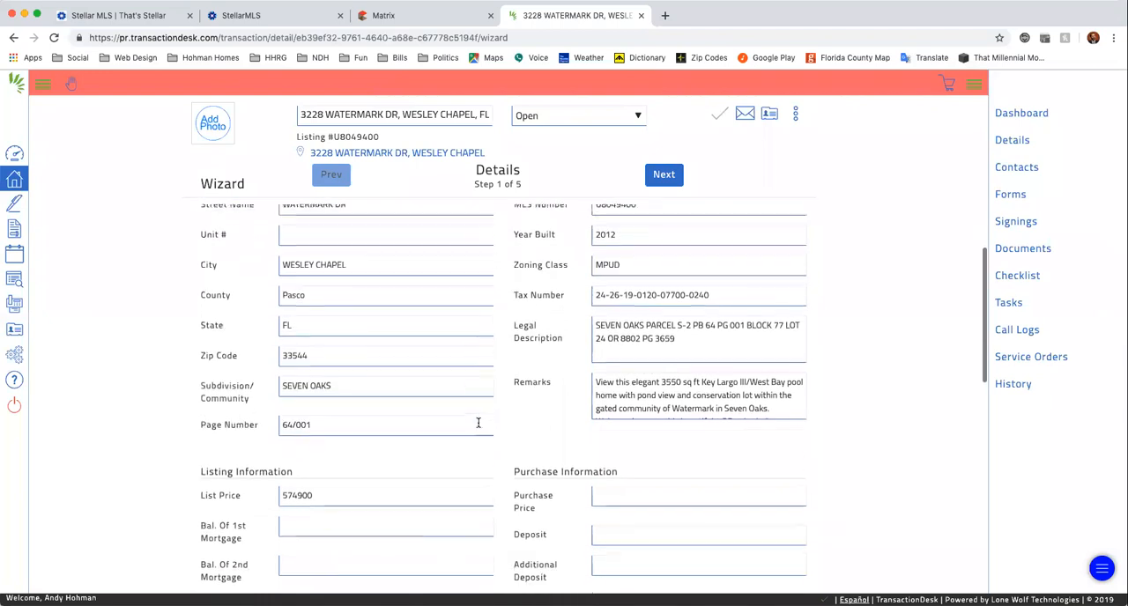
scroll(535, 343, up, 3)
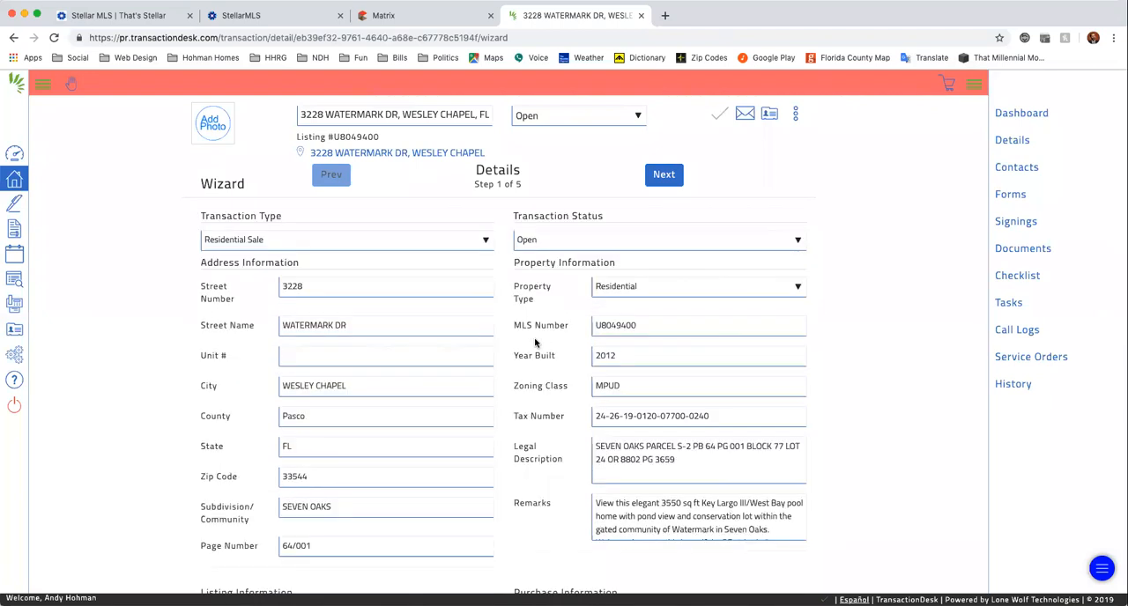
scroll(535, 343, down, 15)
scroll(535, 343, up, 15)
click(663, 187)
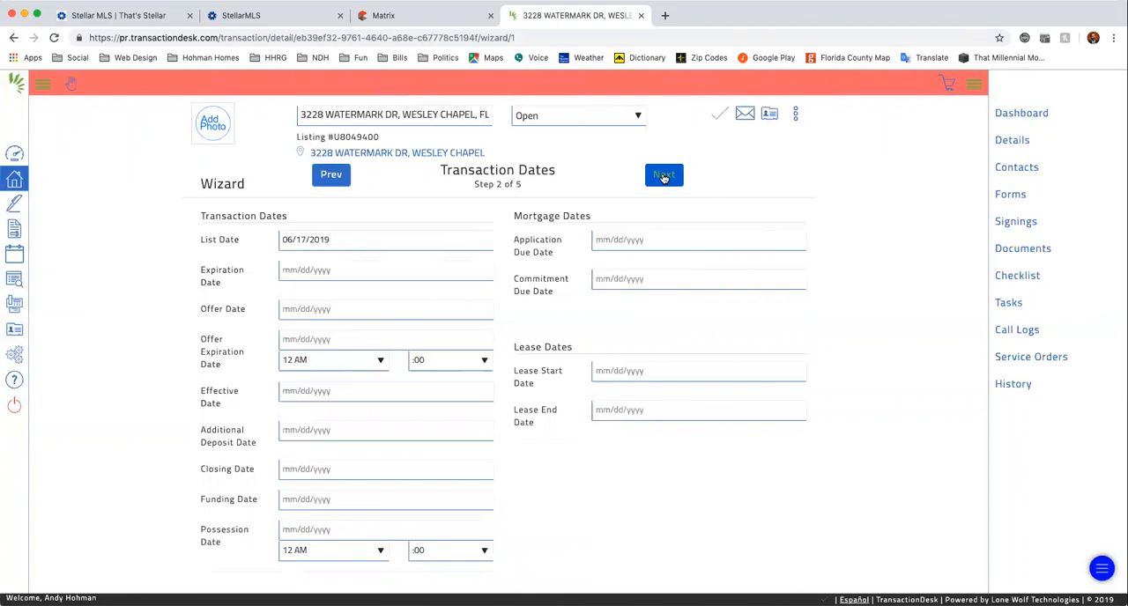
click(664, 175)
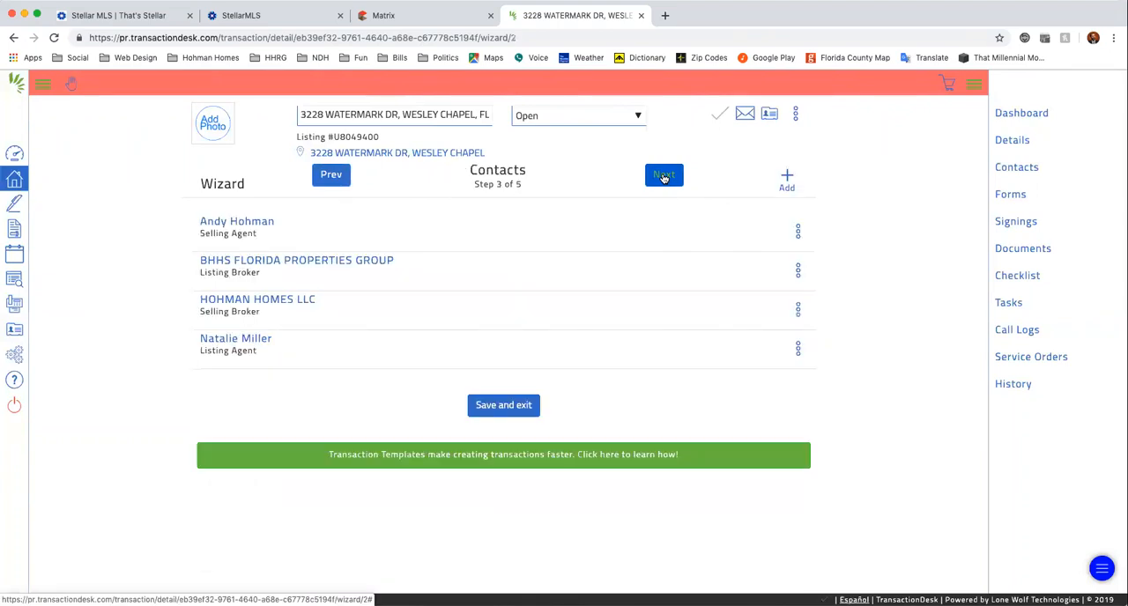
click(663, 176)
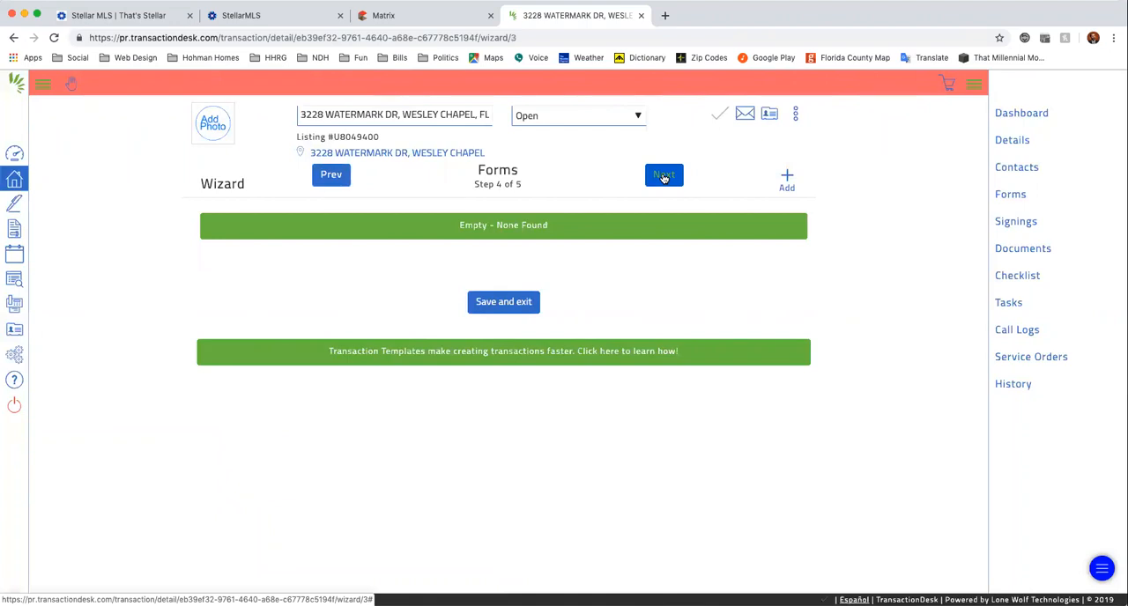
Advance past the Forms step without adding forms and complete the wizard at the Documents step.
click(663, 176)
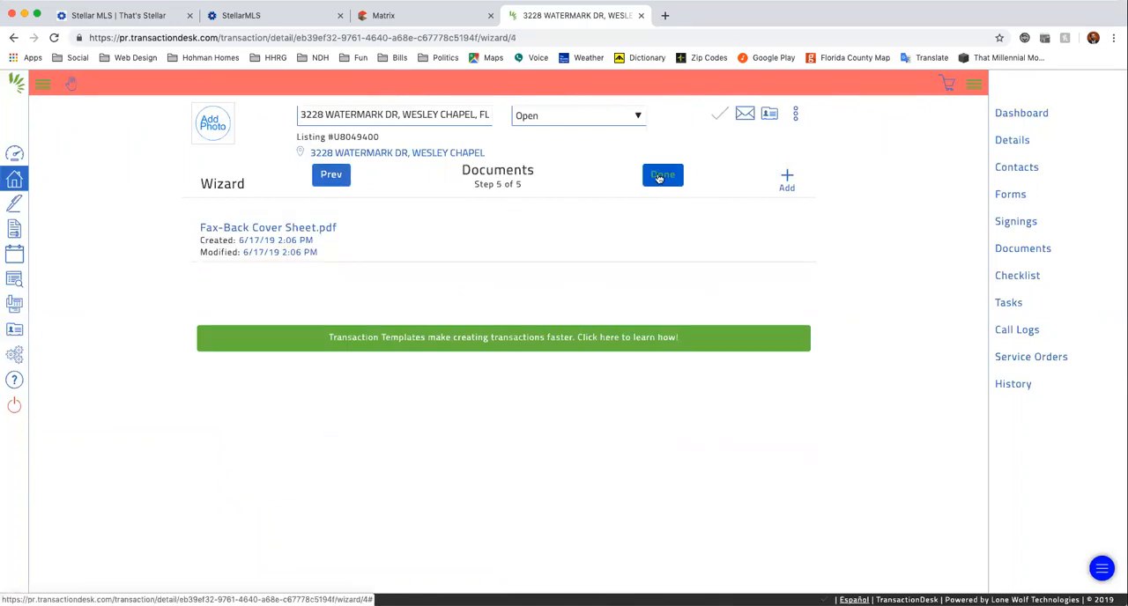
click(662, 175)
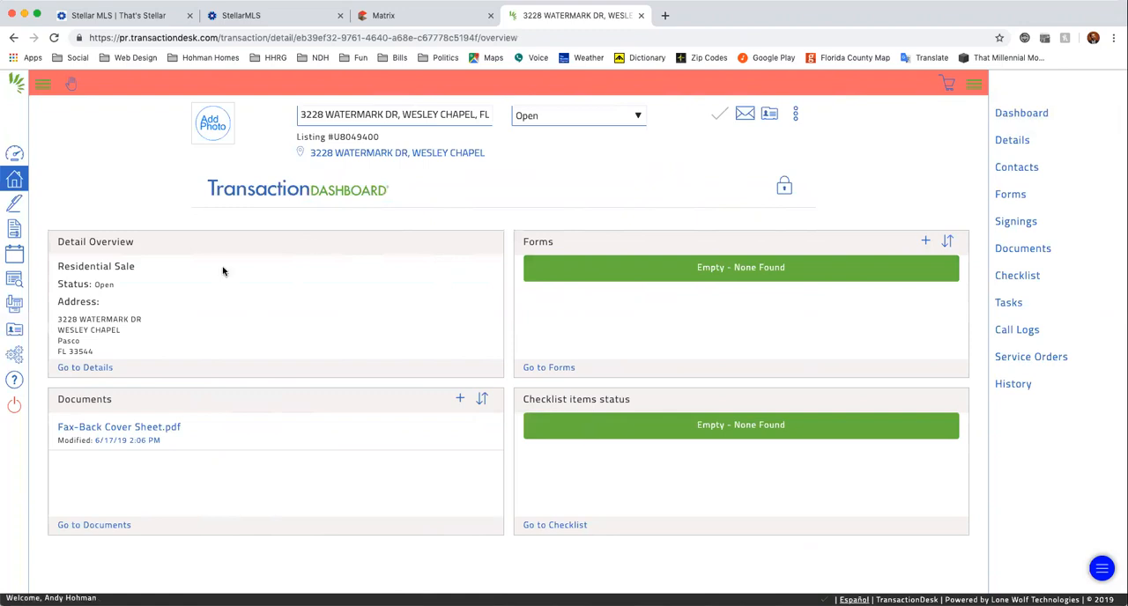
Reopen the new transaction from the agent dashboard and review its detail overview, including the listing information.
click(13, 161)
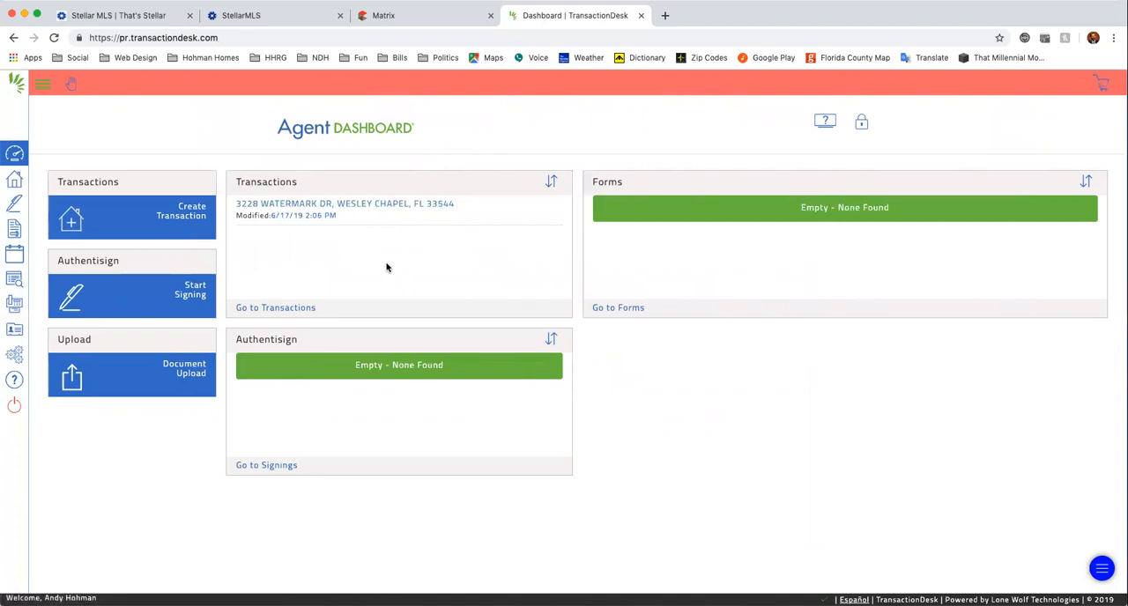
click(379, 207)
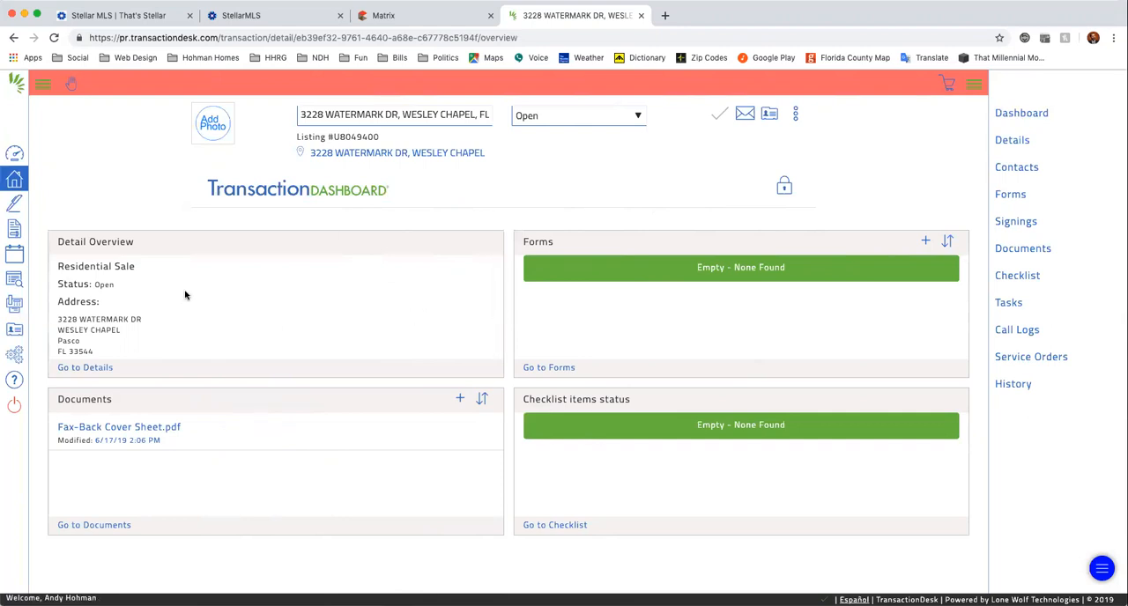
scroll(141, 308, down, 3)
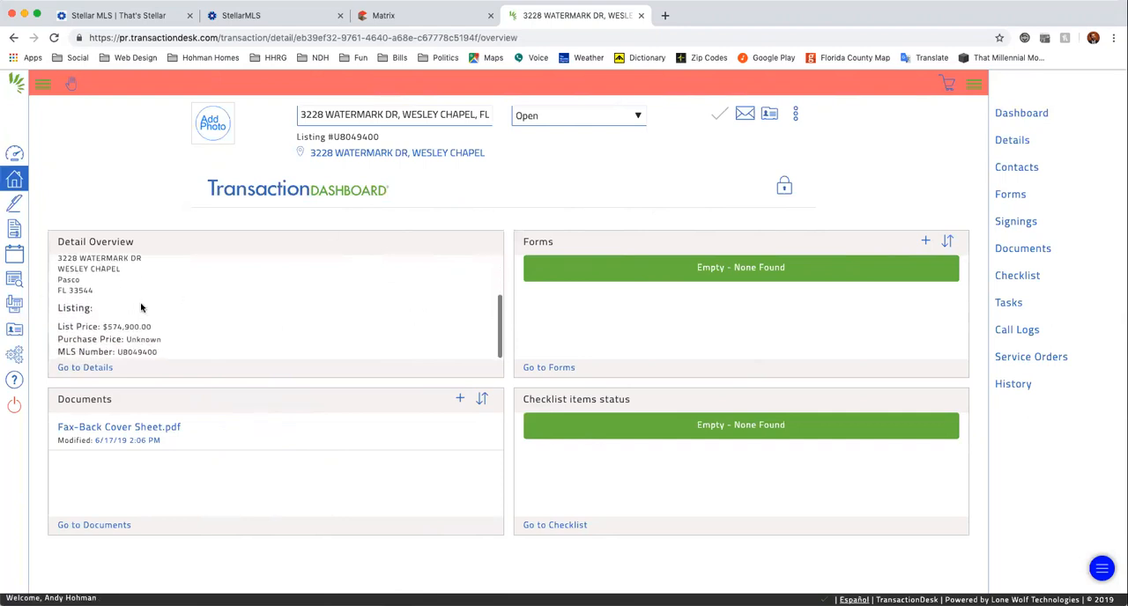
scroll(141, 307, up, 3)
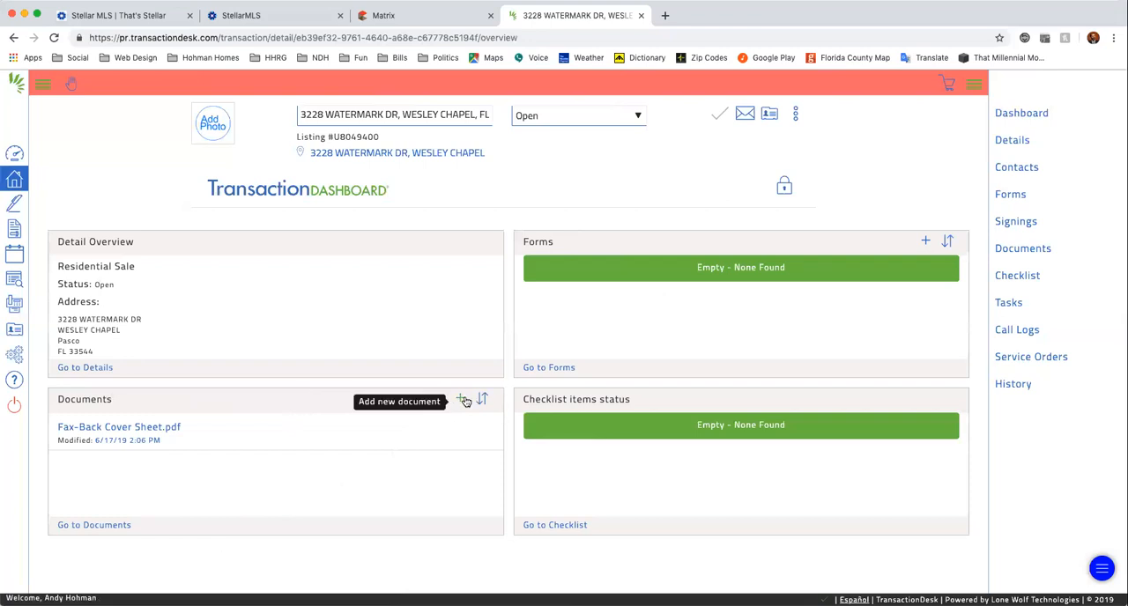
Switch to Matrix, open the listing's attachments, and download the Homeowners' Association disclosure and the Community Development District addendum.
click(417, 26)
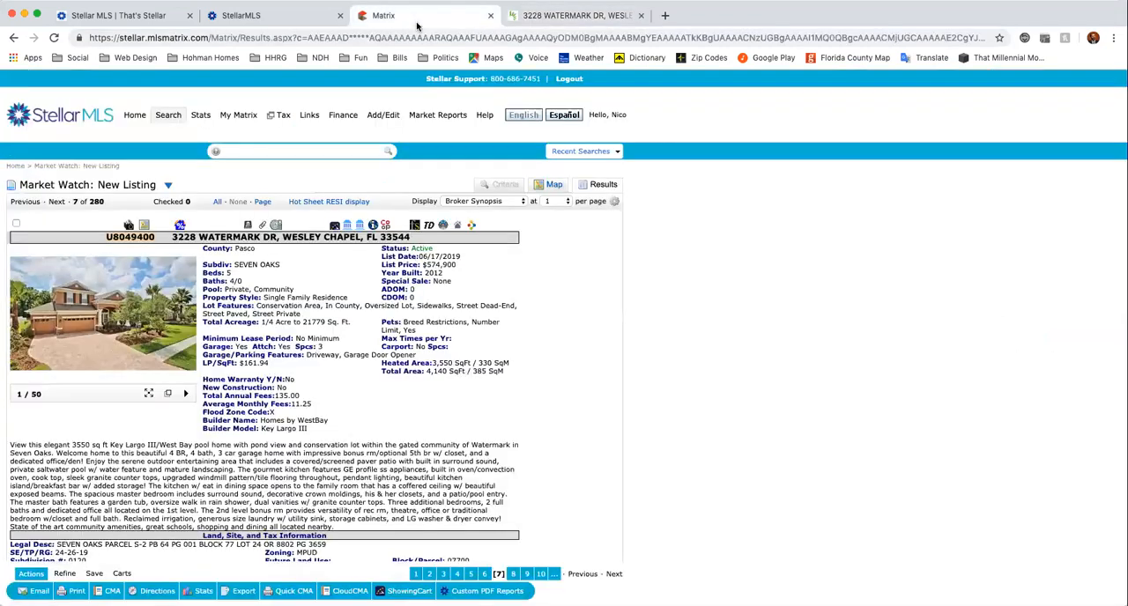
click(263, 227)
click(411, 18)
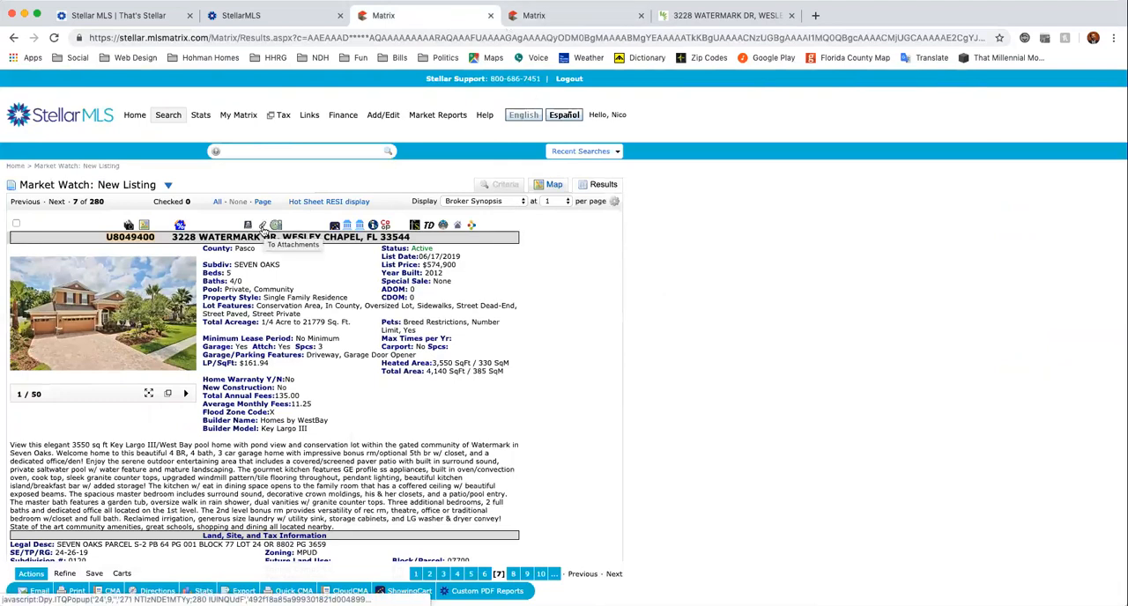
click(262, 229)
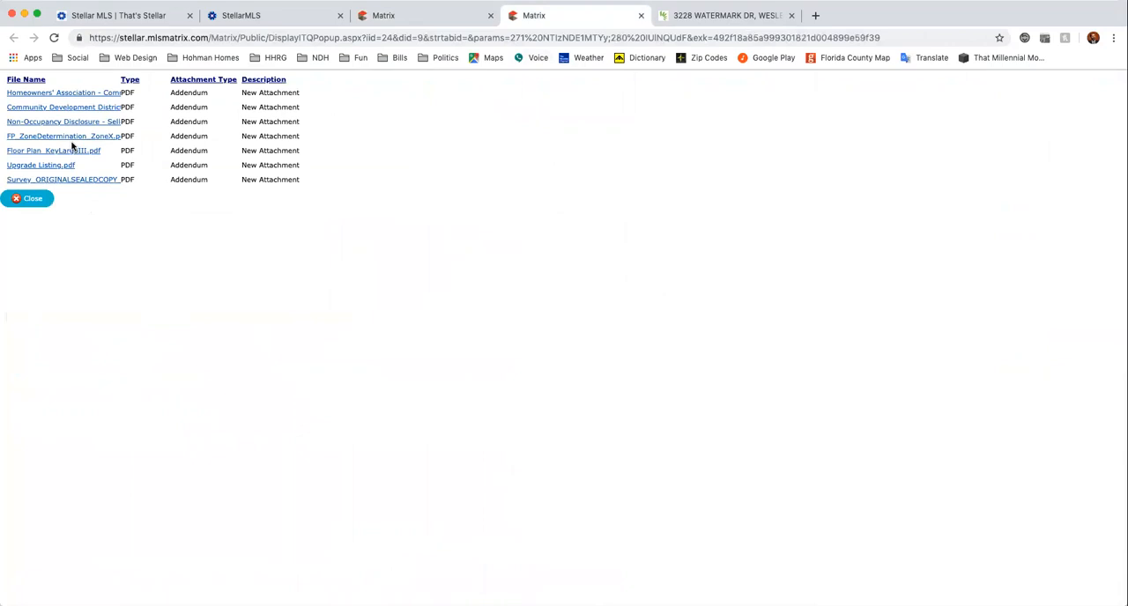
click(50, 98)
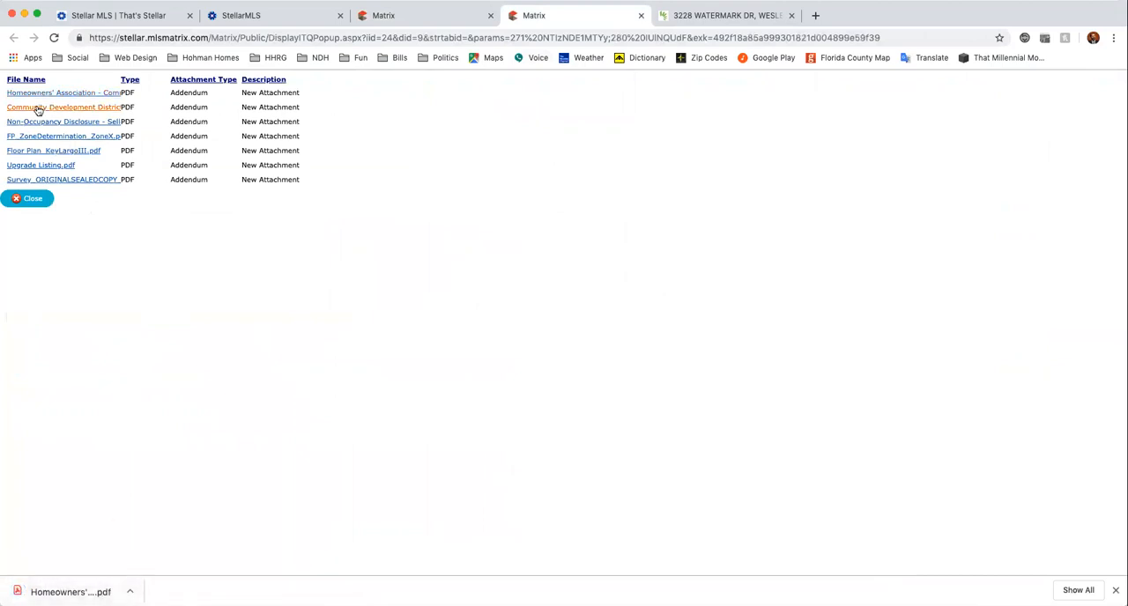
click(38, 107)
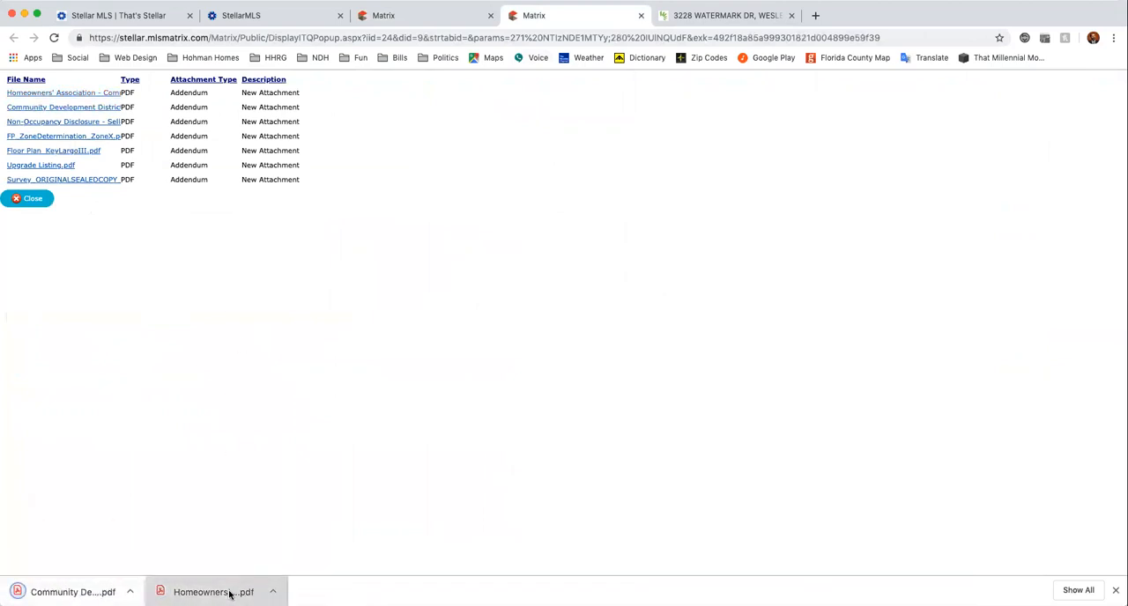
Open the downloaded Homeowners' Association disclosure, save it as a PDF named HOA on the Desktop, and close it.
click(229, 592)
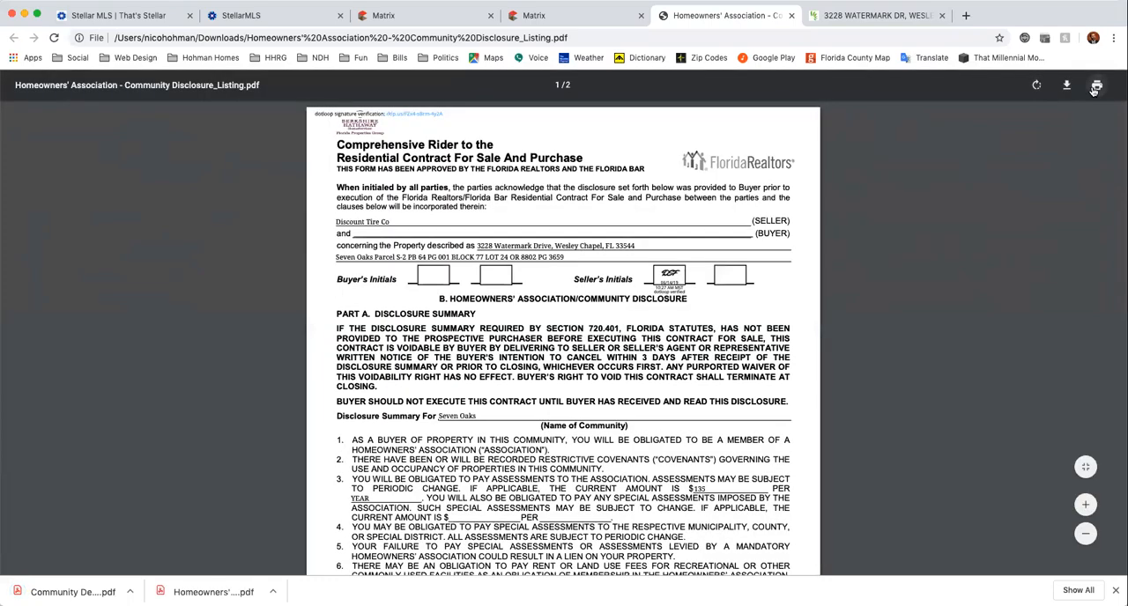
click(1096, 85)
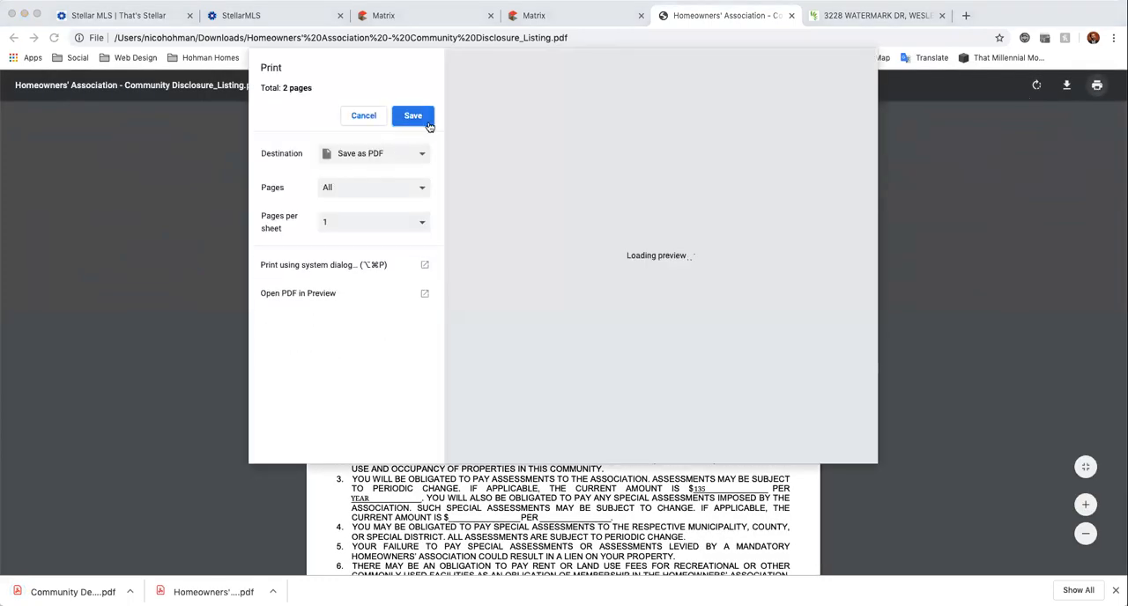
click(425, 121)
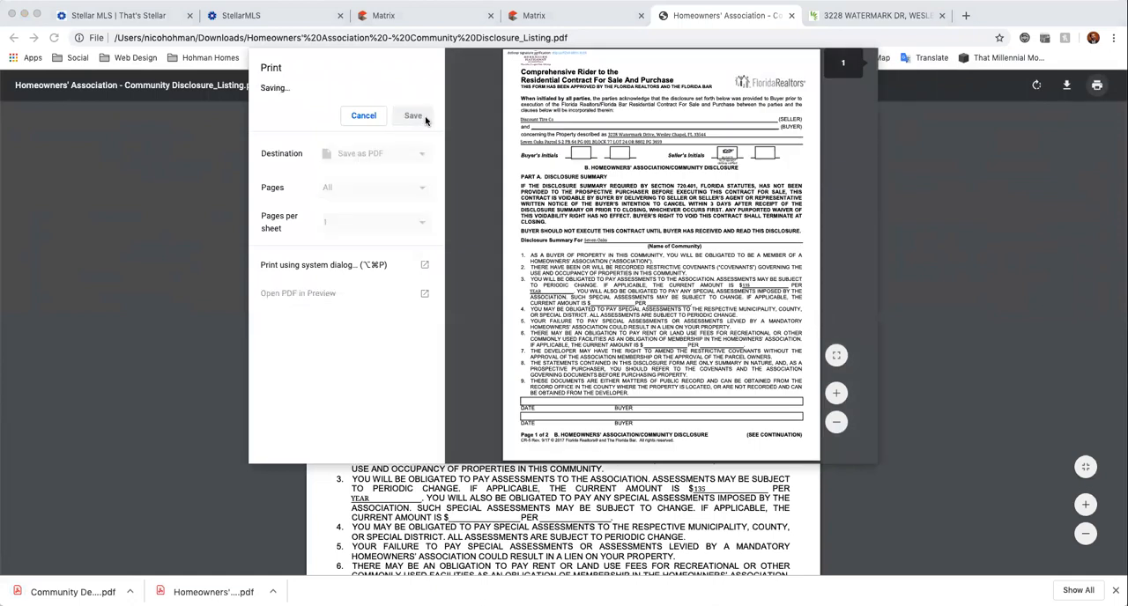
text(hoa)
key(BackSpace)
key(BackSpace)
key(BackSpace)
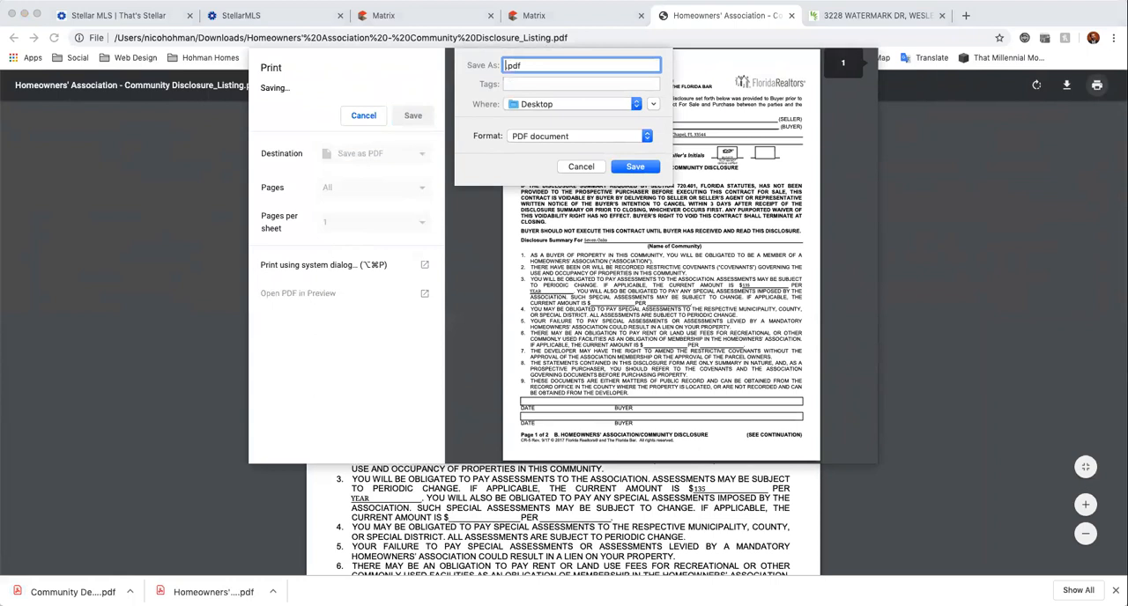
text(HOA)
key(Return)
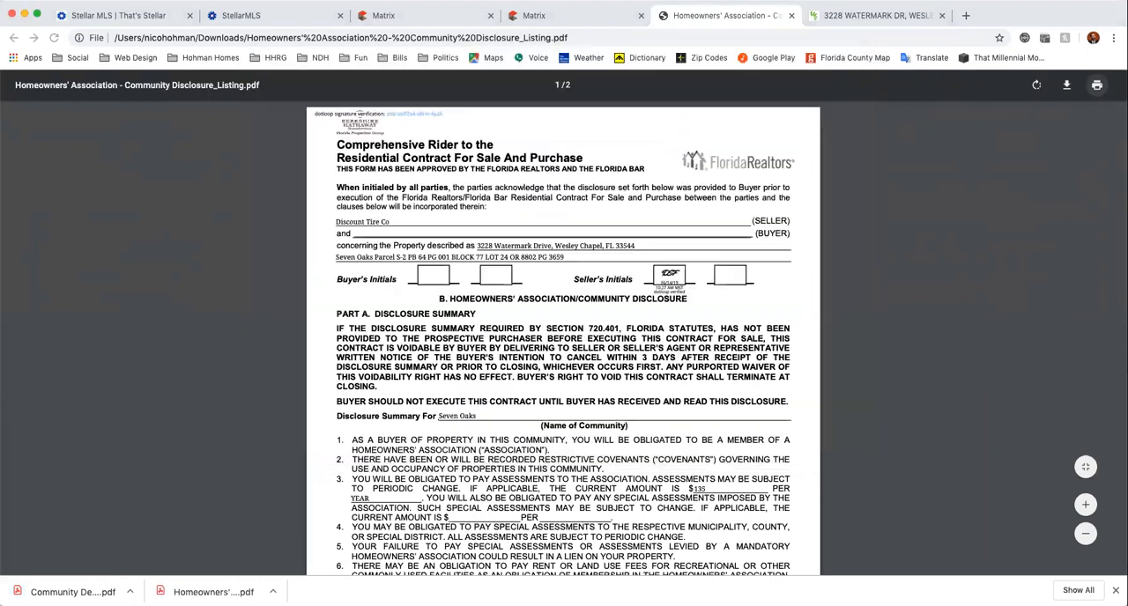
click(791, 15)
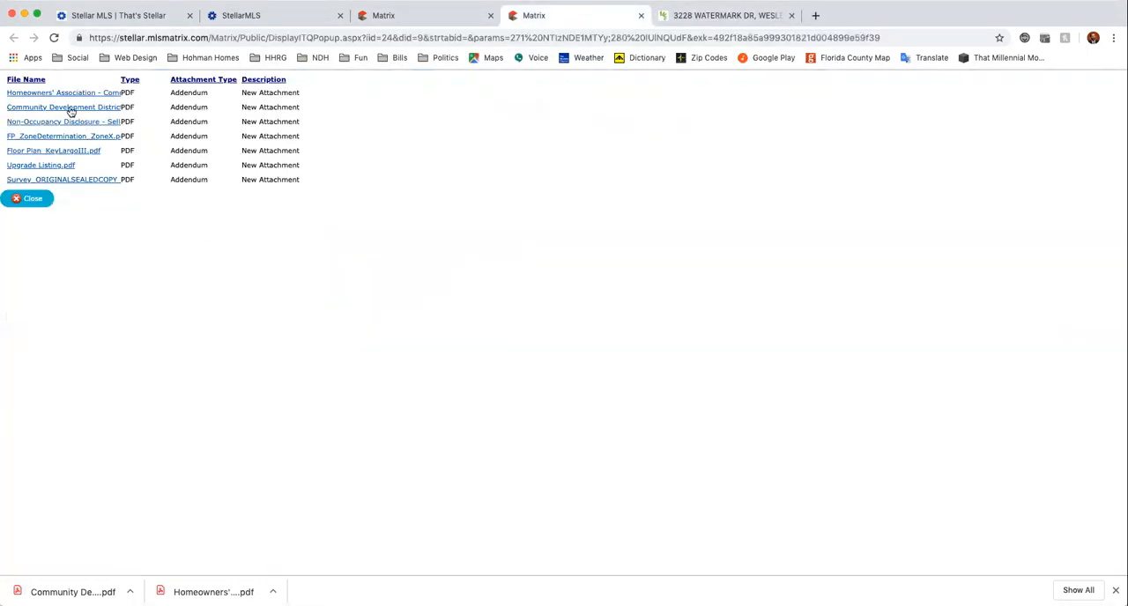
Open the downloaded Community Development District addendum, save it as a PDF named CDD on the Desktop, and close it.
click(73, 592)
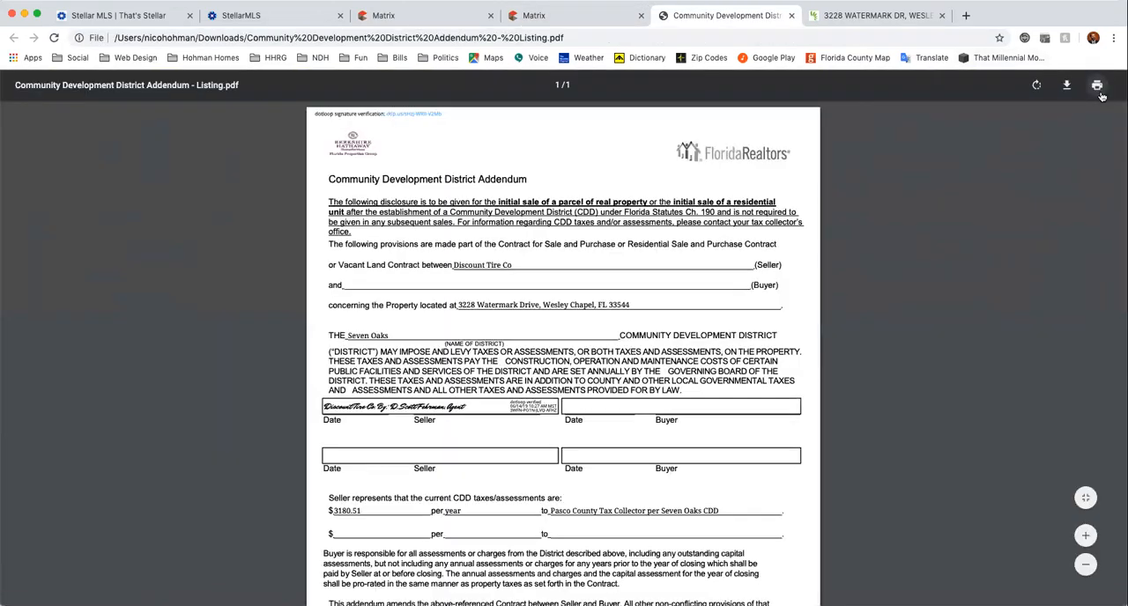
click(1098, 87)
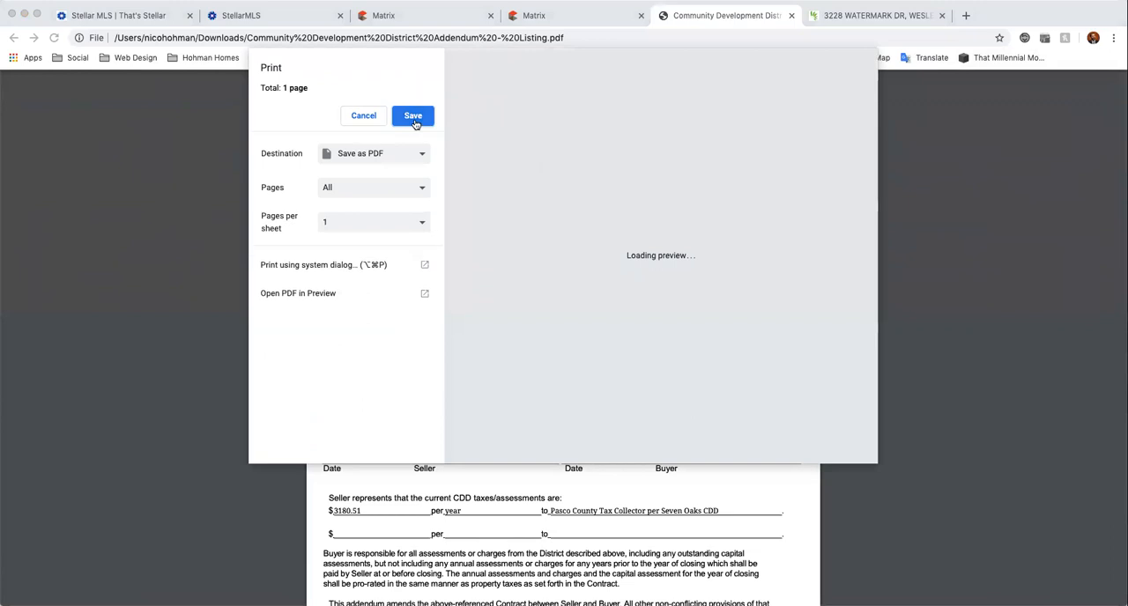
click(413, 117)
text(CDD.pdf)
key(Return)
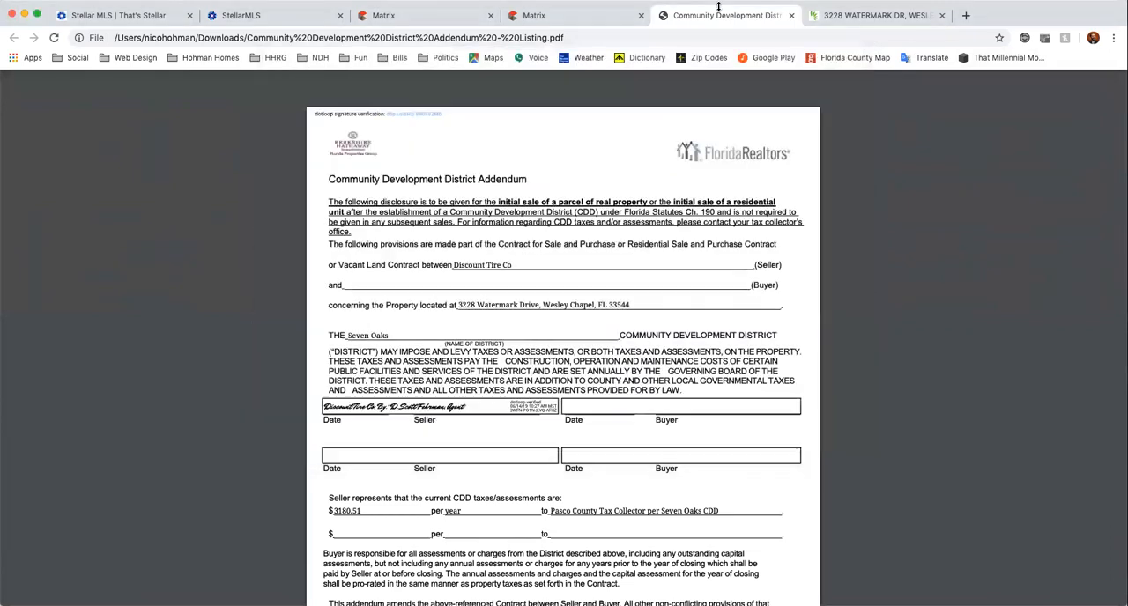
click(791, 16)
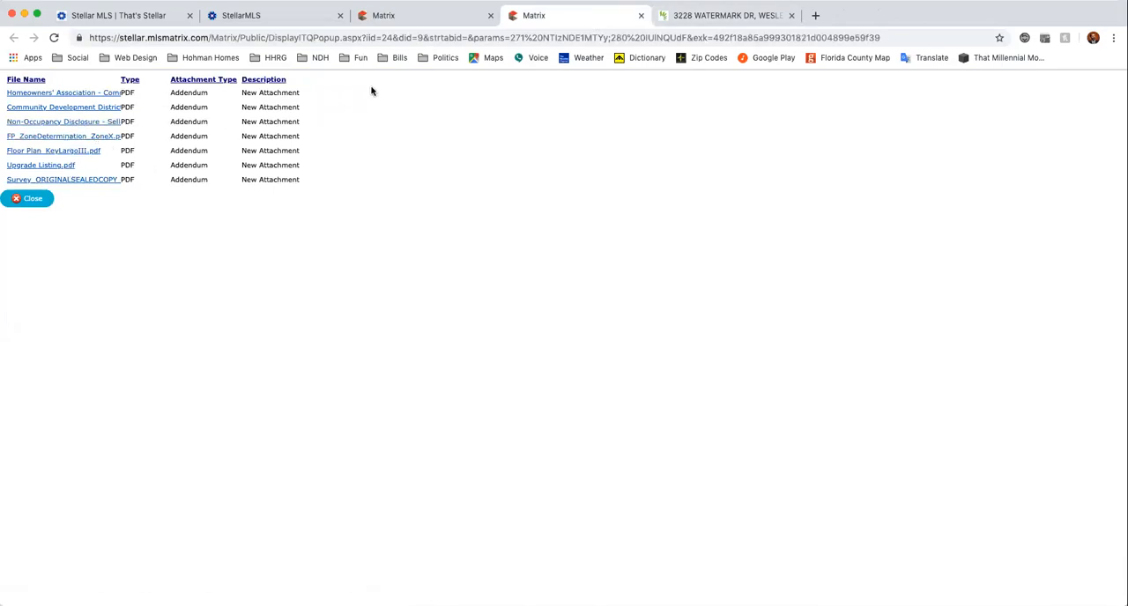
Switch to TransactionDesk and upload CDD.pdf and HOA.pdf from the Desktop to the transaction's documents.
click(710, 16)
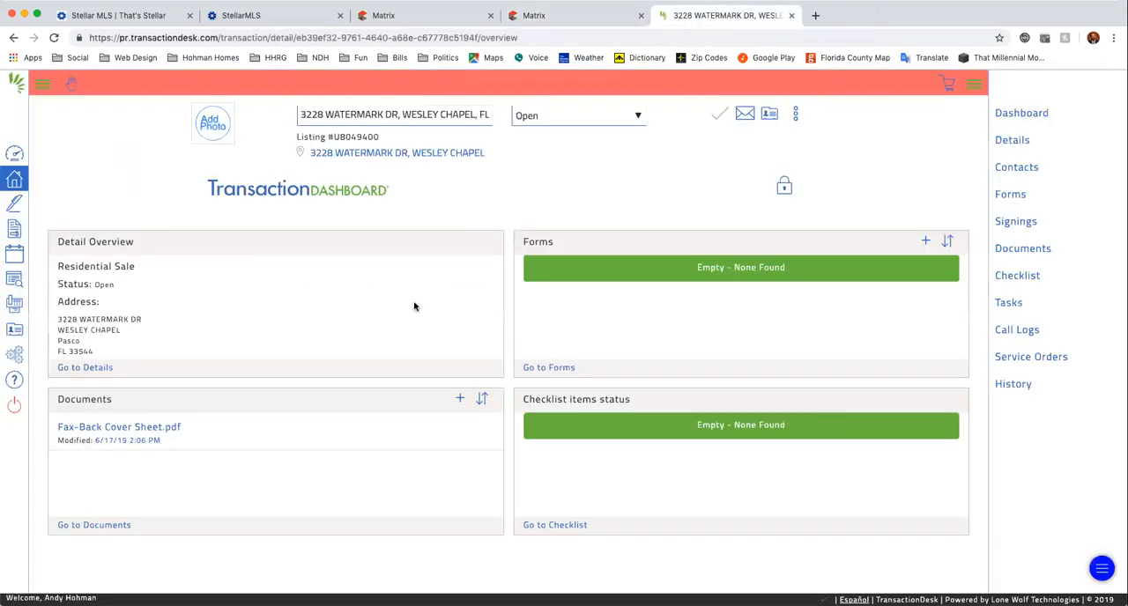
click(460, 401)
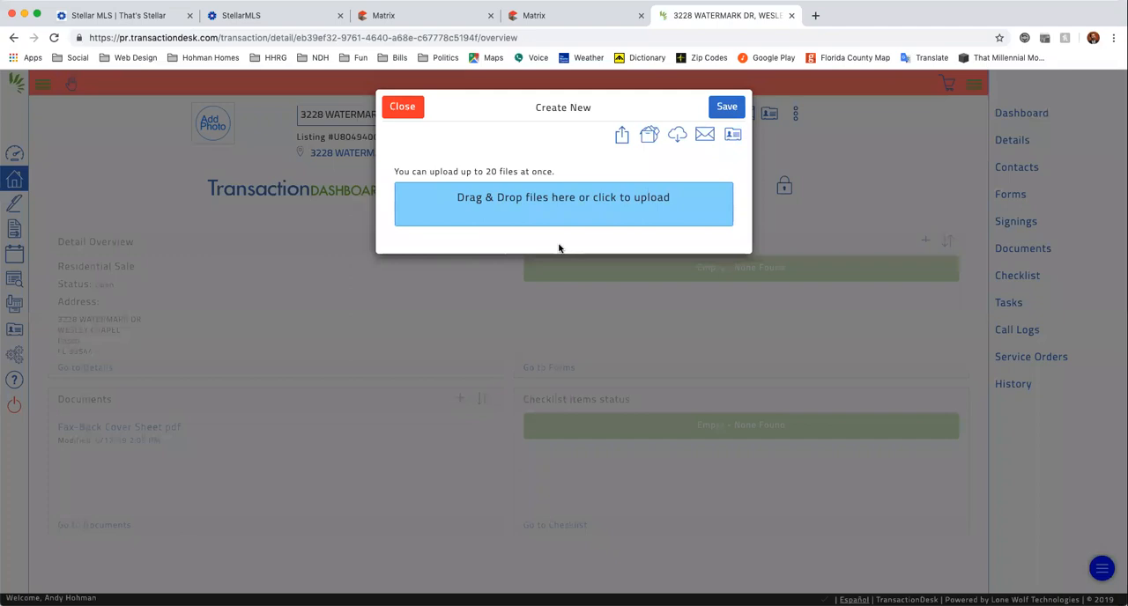
click(548, 209)
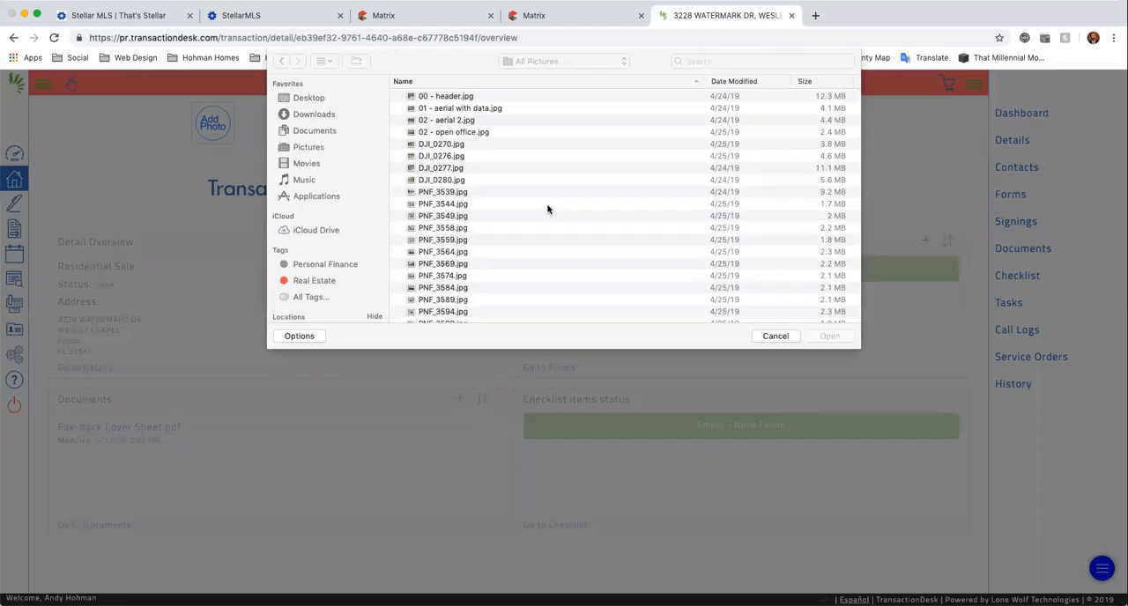
click(308, 98)
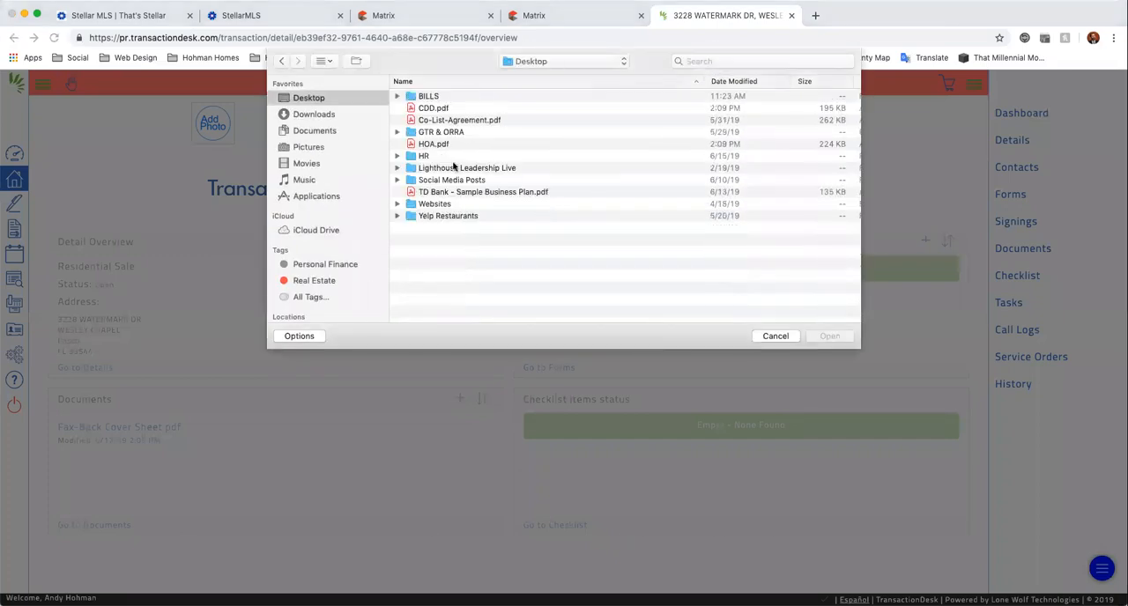
click(434, 110)
super+click(442, 148)
click(829, 336)
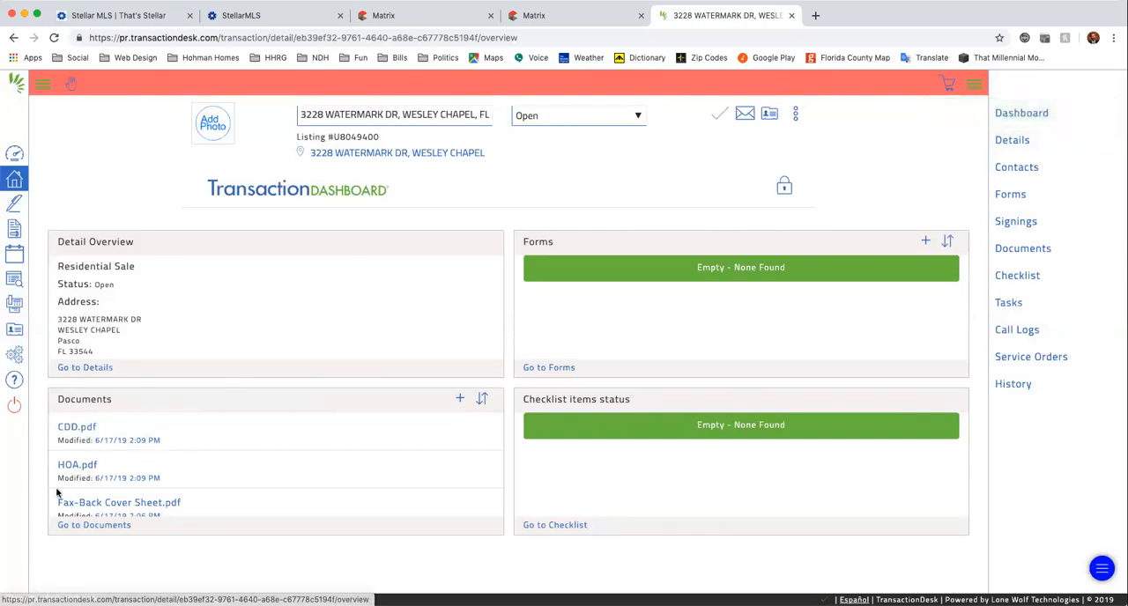
Close the listing's attachment list in Matrix and return to the transaction dashboard in TransactionDesk.
click(555, 18)
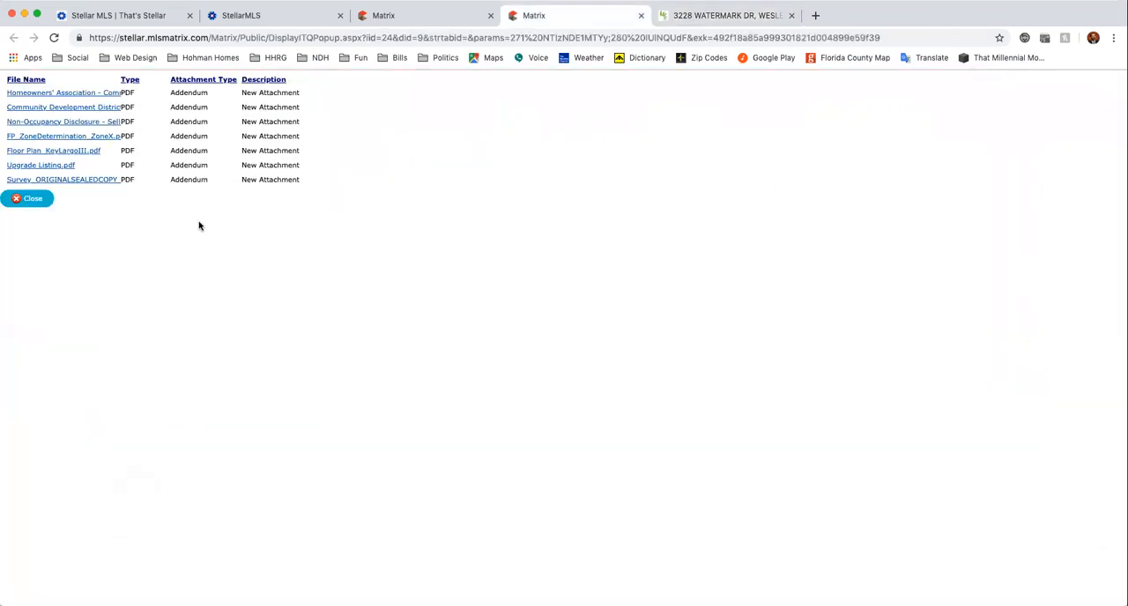
click(27, 200)
click(435, 18)
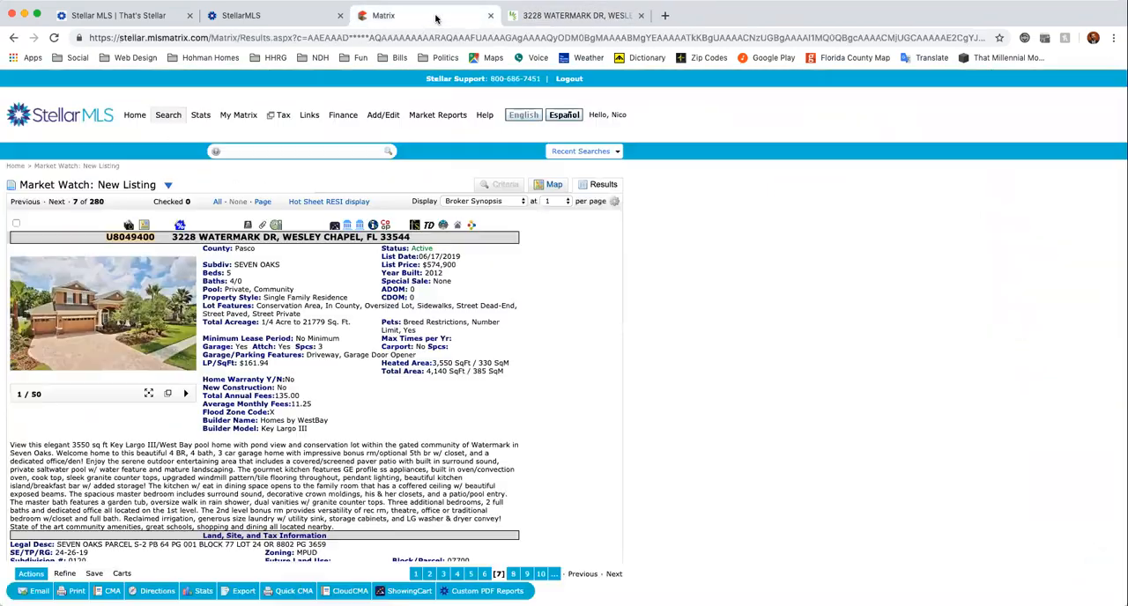
click(559, 18)
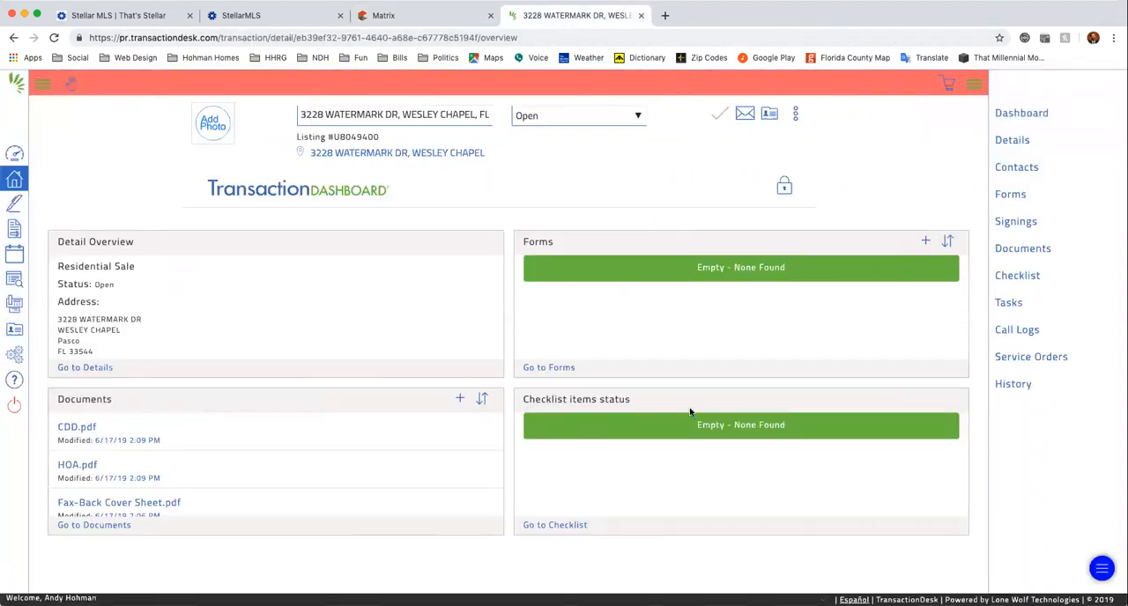
click(928, 243)
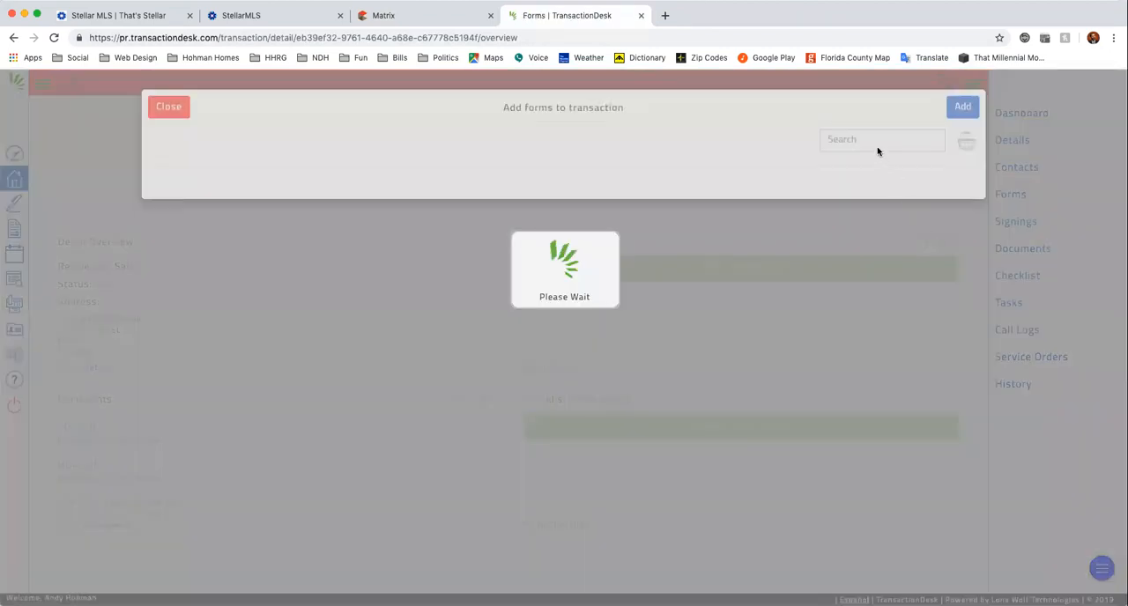
text(as is)
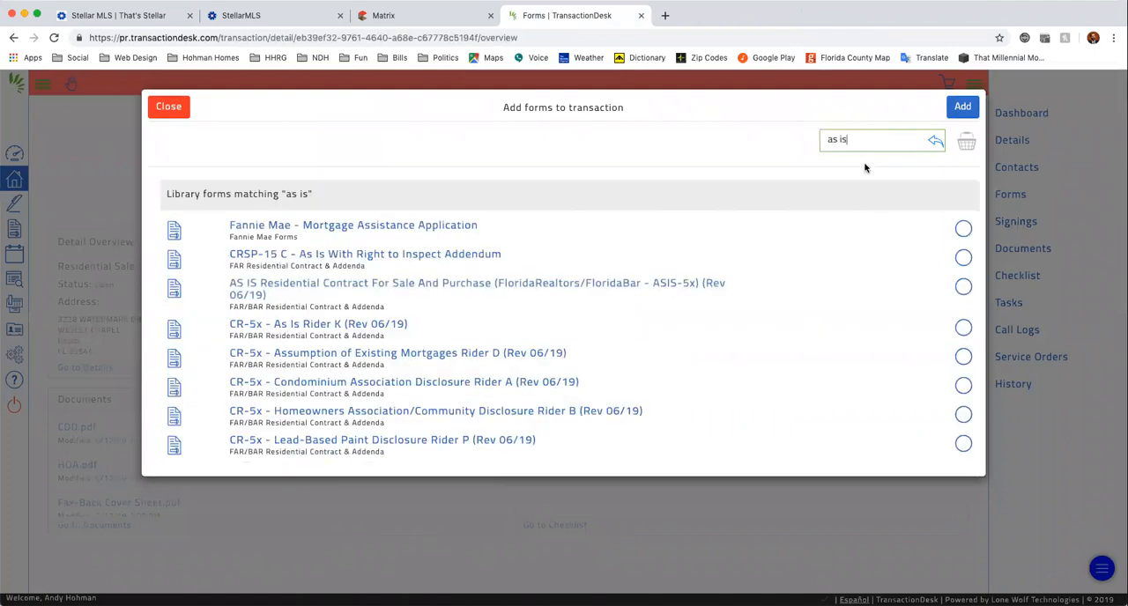
click(164, 106)
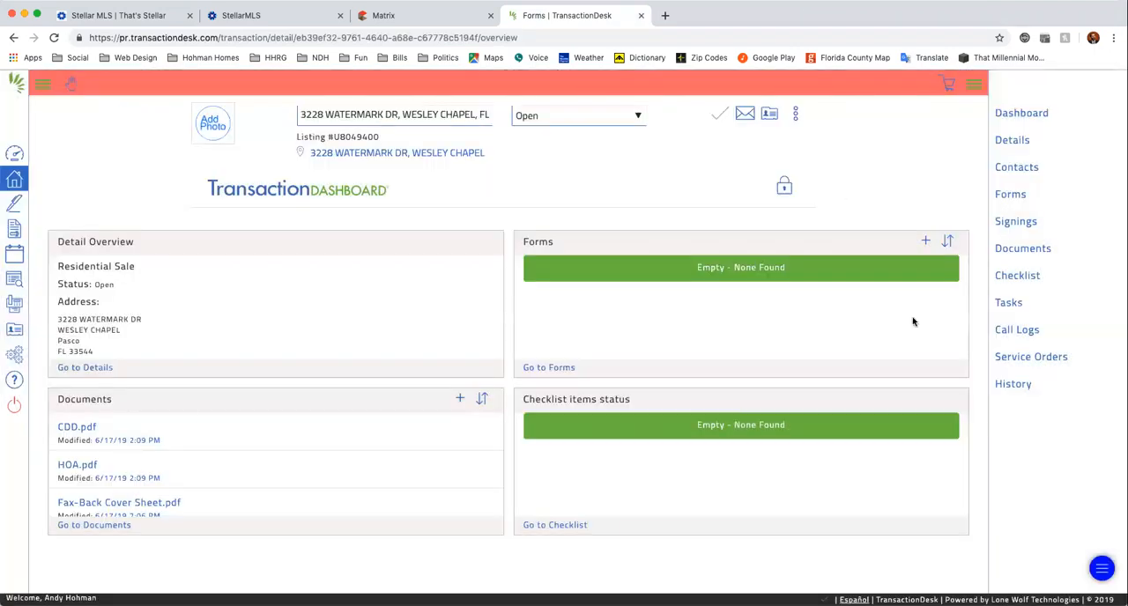
Search the form library for "as is" and add the AS IS Residential Contract For Sale And Purchase (ASIS-5x) to the transaction.
click(930, 242)
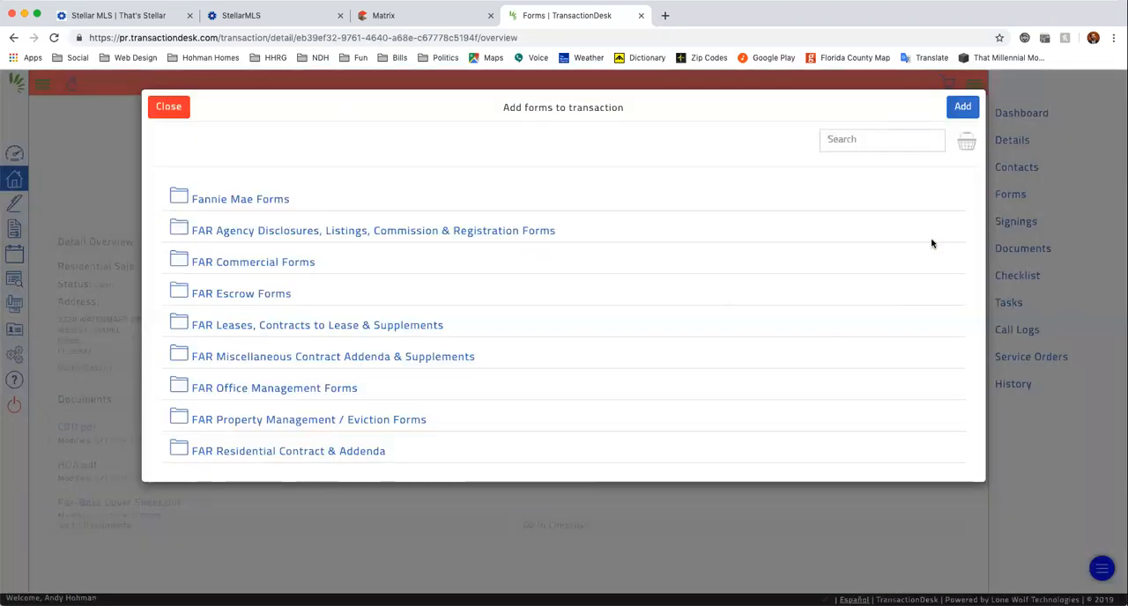
scroll(695, 322, down, 2)
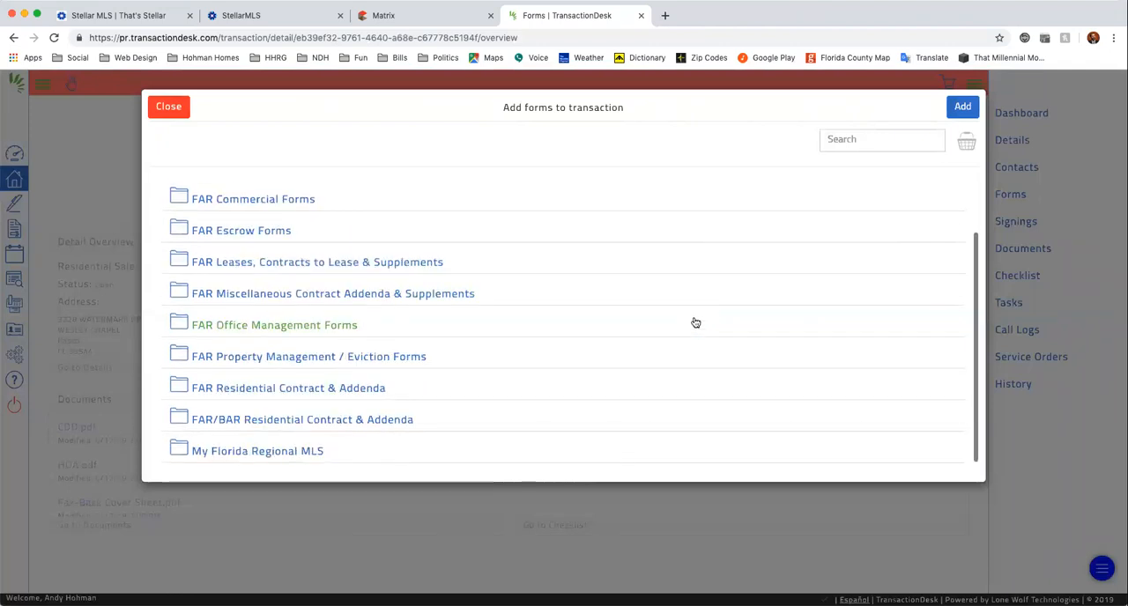
scroll(695, 323, up, 2)
click(853, 141)
text(as is)
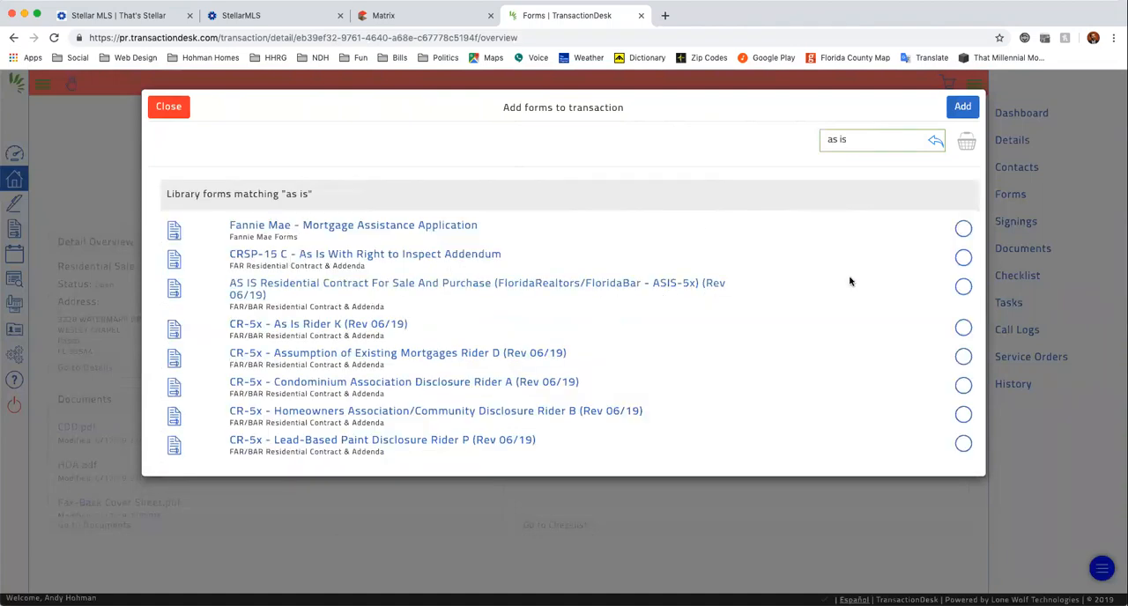
click(963, 288)
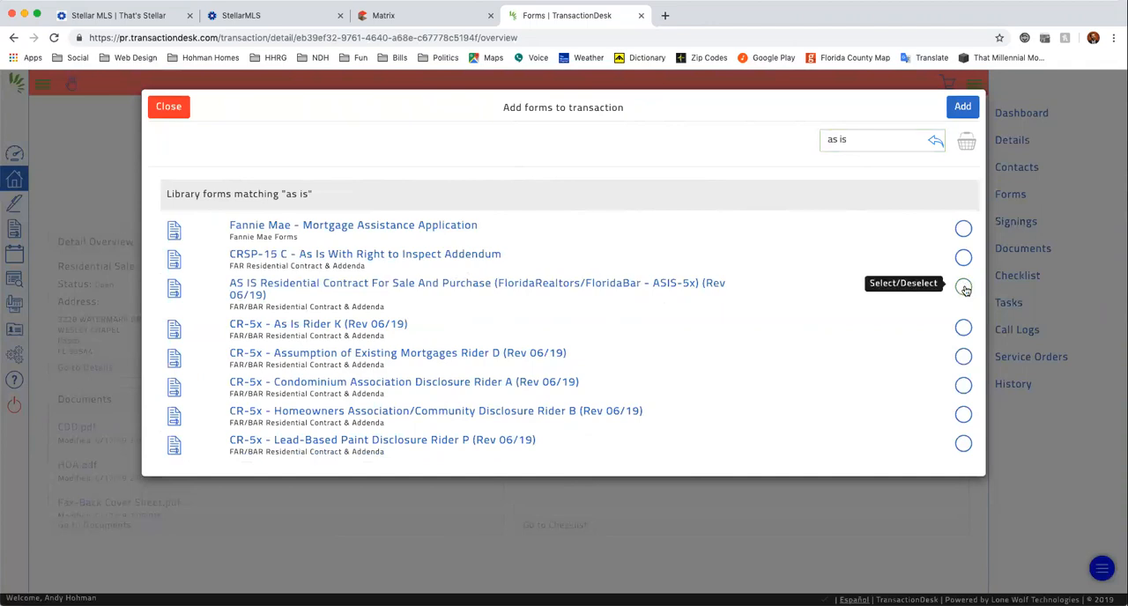
click(962, 108)
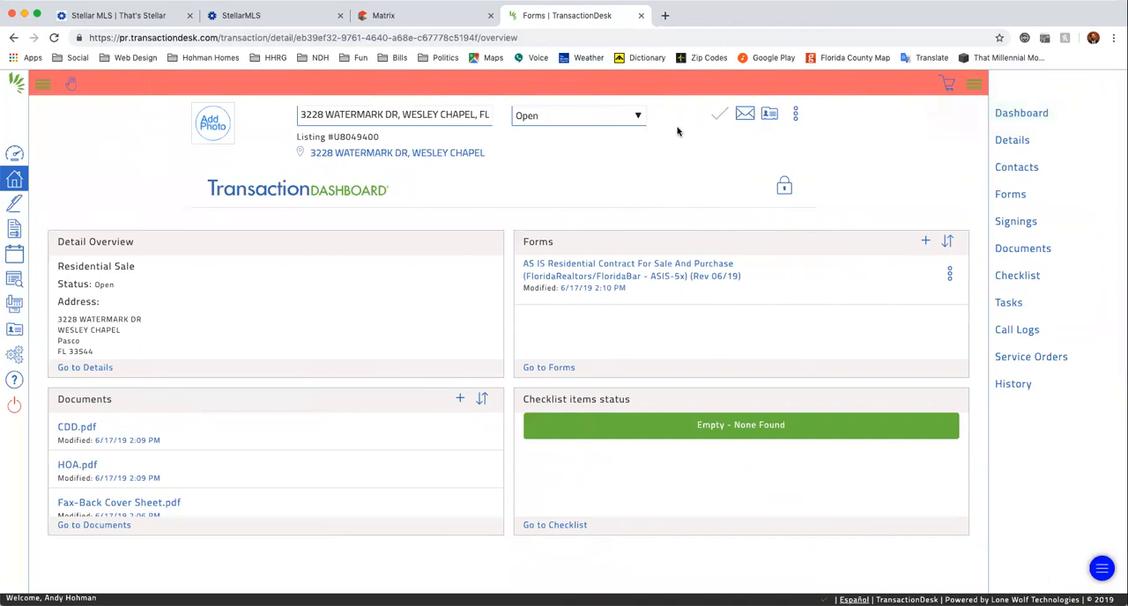
Review the listing's community and realtor information in Matrix, and add the CR-5x Appraisal Contingency Rider F form to the TransactionDesk transaction.
click(401, 21)
scroll(456, 414, down, 3)
scroll(456, 412, down, 15)
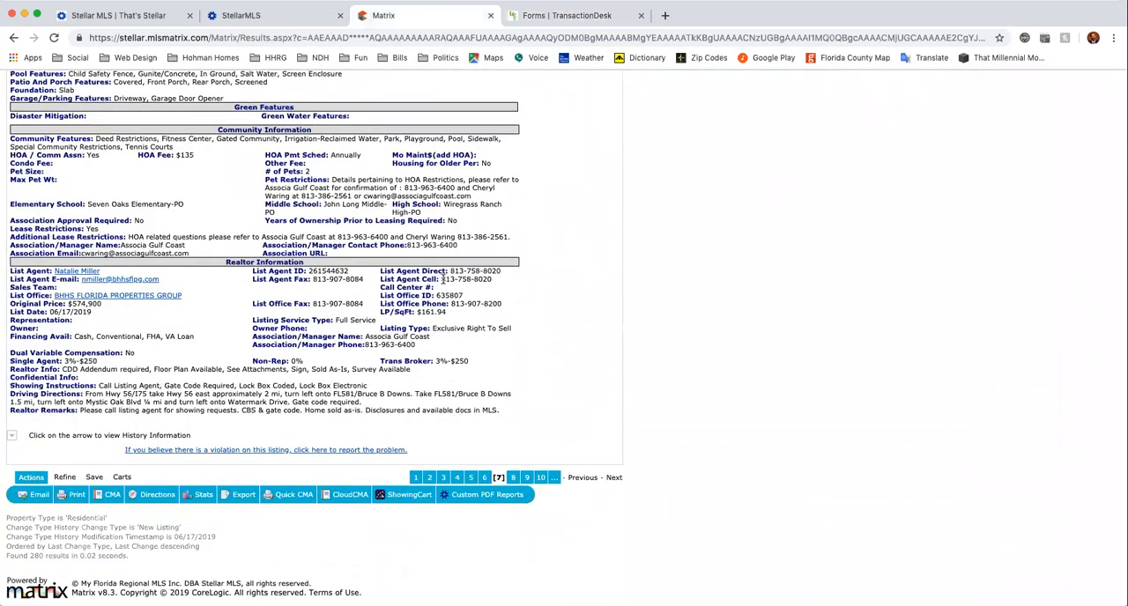
click(532, 15)
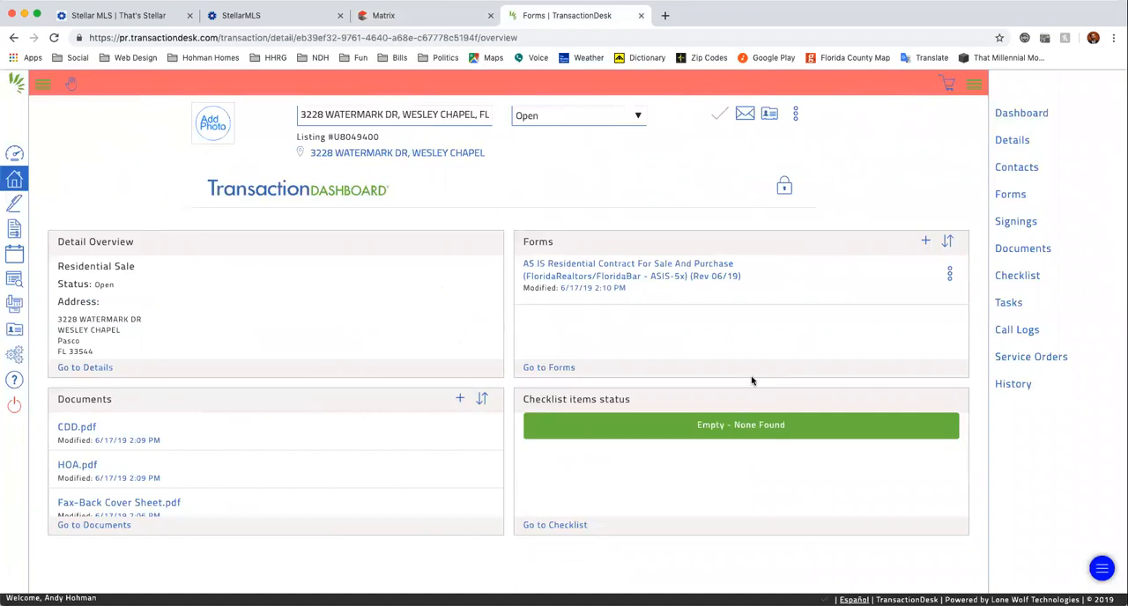
click(925, 243)
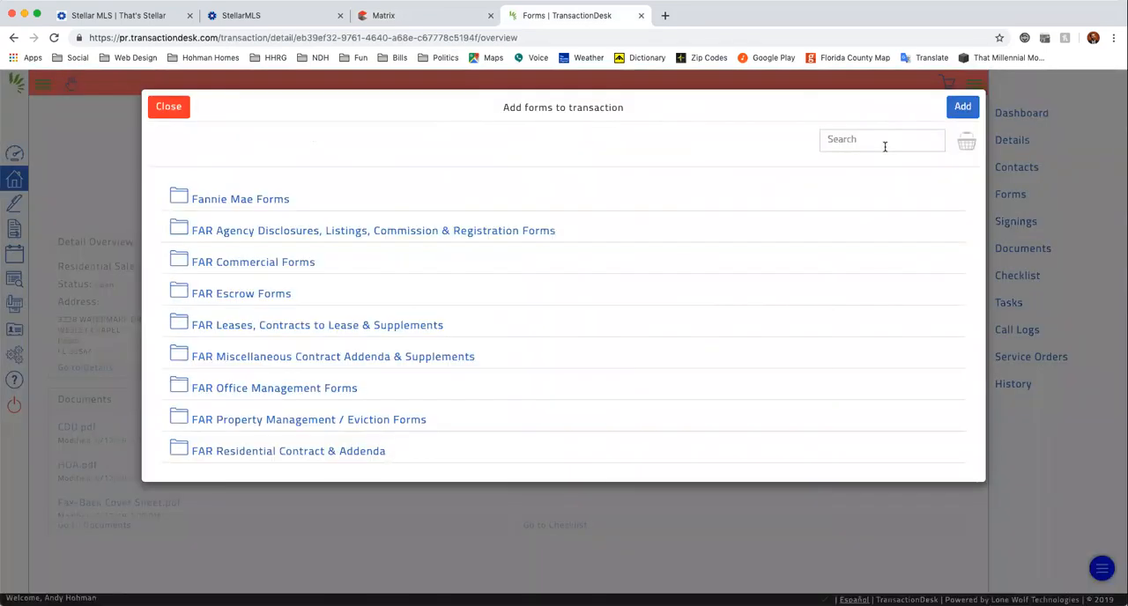
click(885, 146)
text(appraisal)
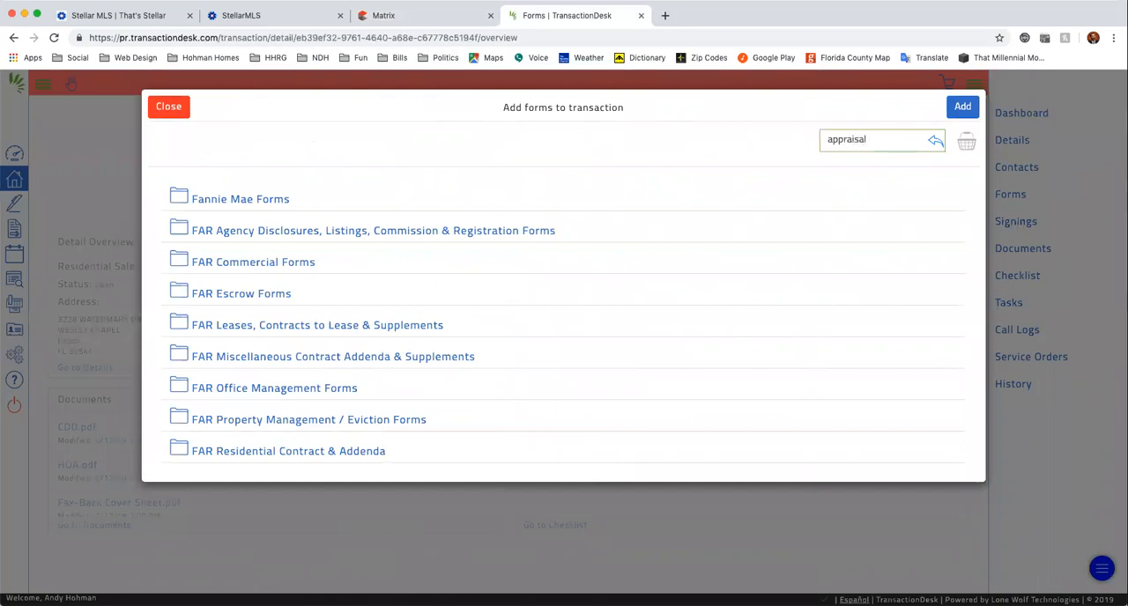
key(Return)
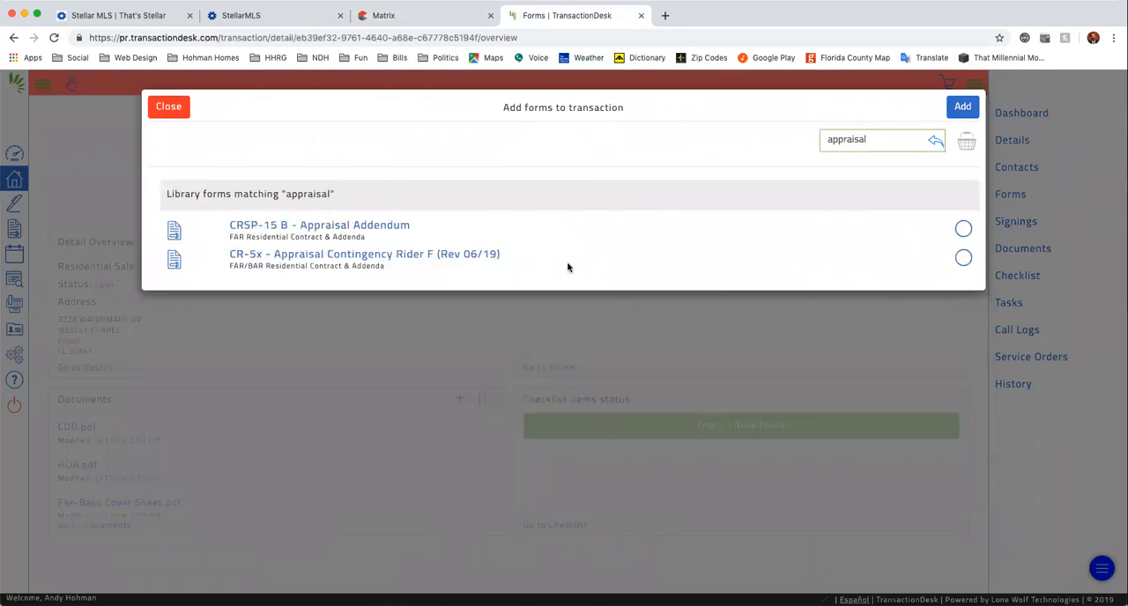
click(963, 257)
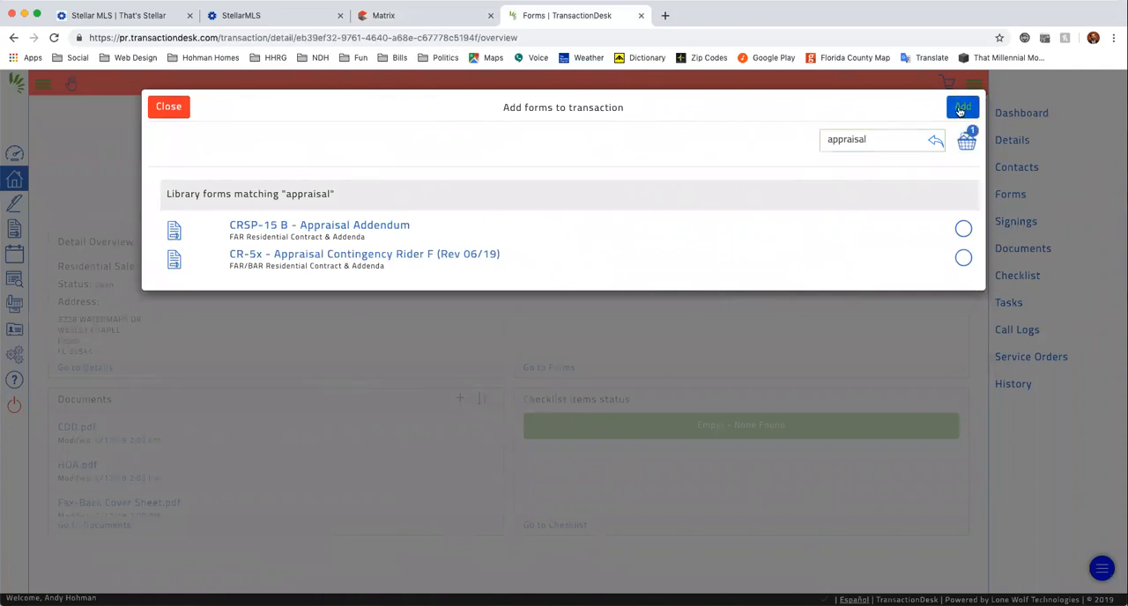
click(963, 259)
click(963, 262)
click(962, 107)
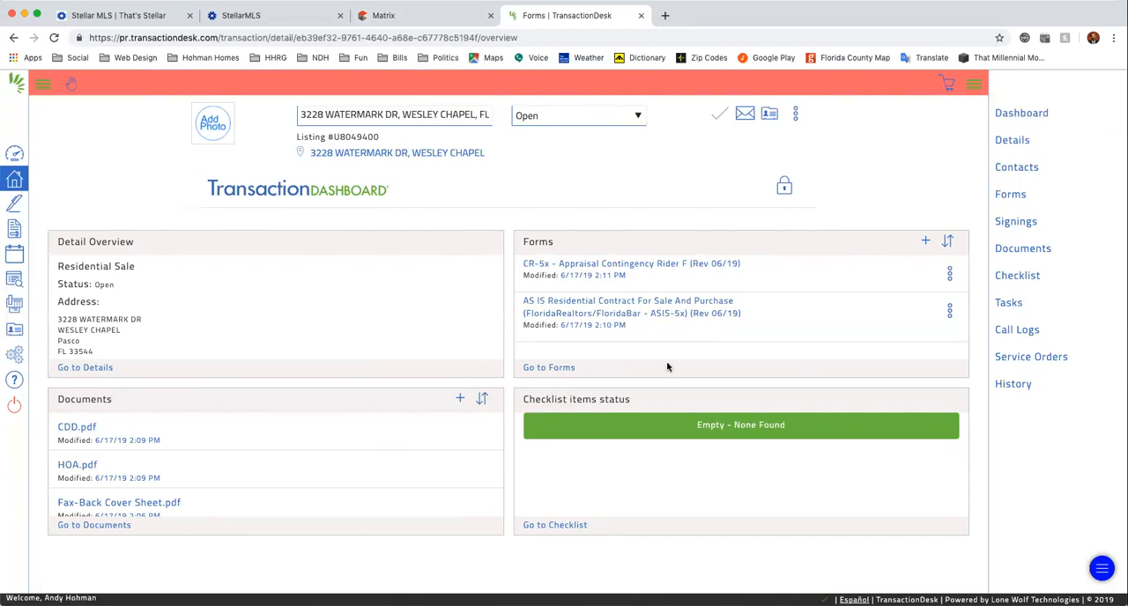
Open the AS IS contract form and enter "Mr. and Mrs. Seller" as the seller and "Indivusal Buyer" as the buyer.
click(584, 305)
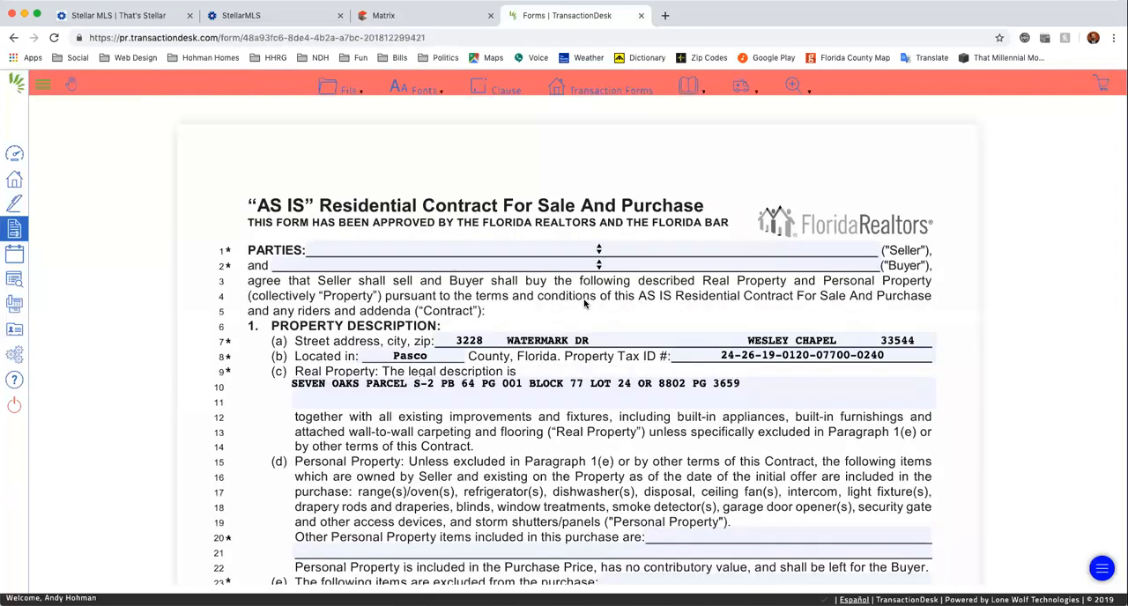
click(491, 247)
text(Mr. an)
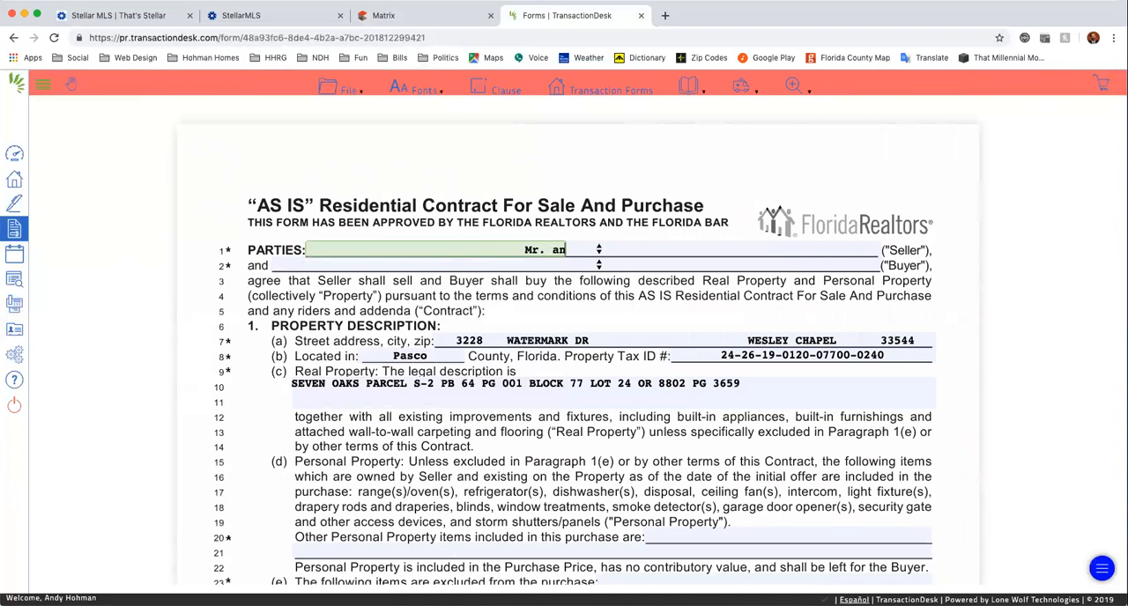
text(d Mrs. Seller)
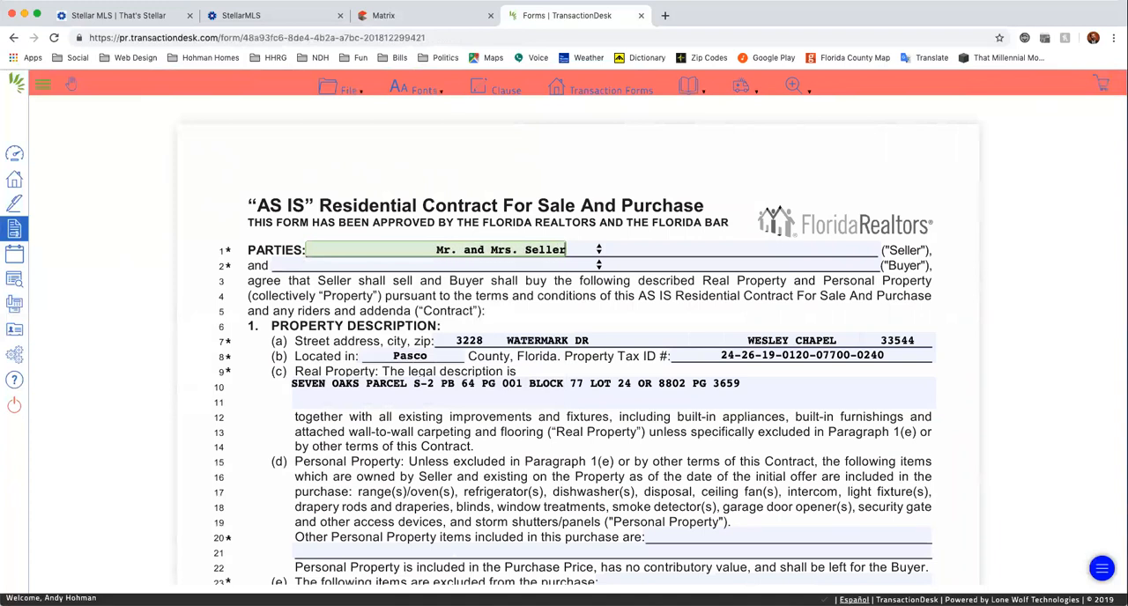
key(Tab)
text(Indivusal)
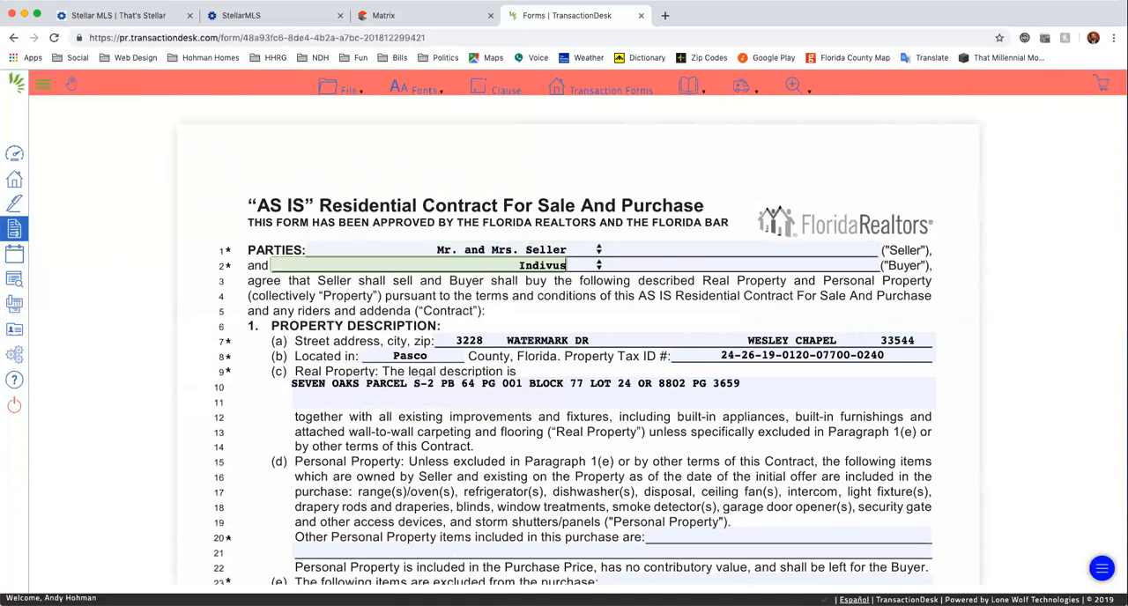
text(Buyer)
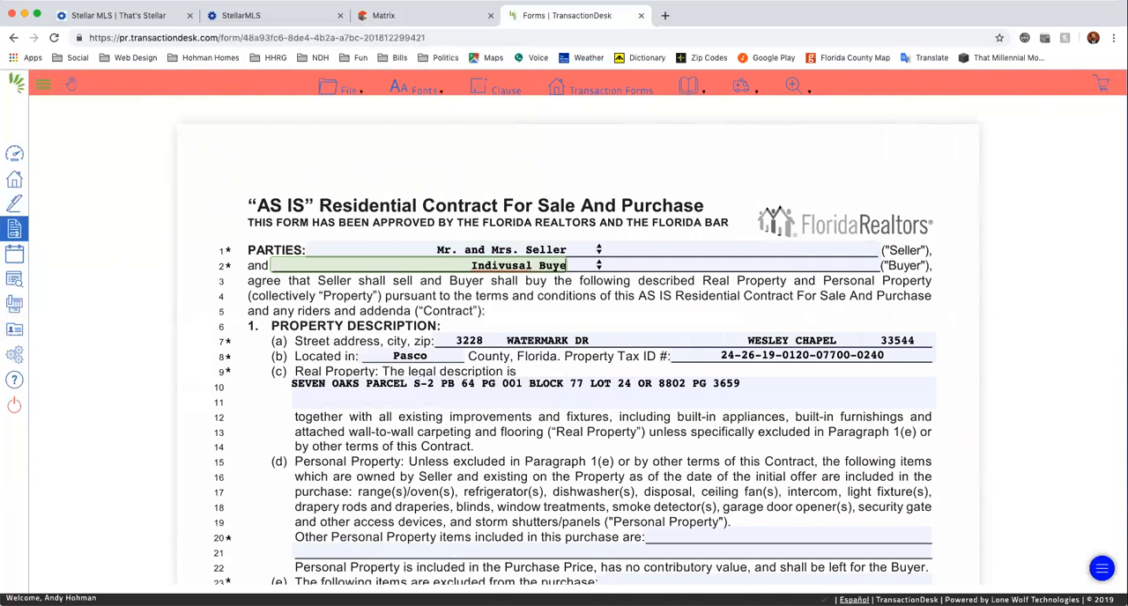
click(657, 299)
In the contract's Addenda section, check Homeowners' Assn., Appraisal Contingency and Other, and enter "CDD" for Other.
scroll(716, 379, down, 10)
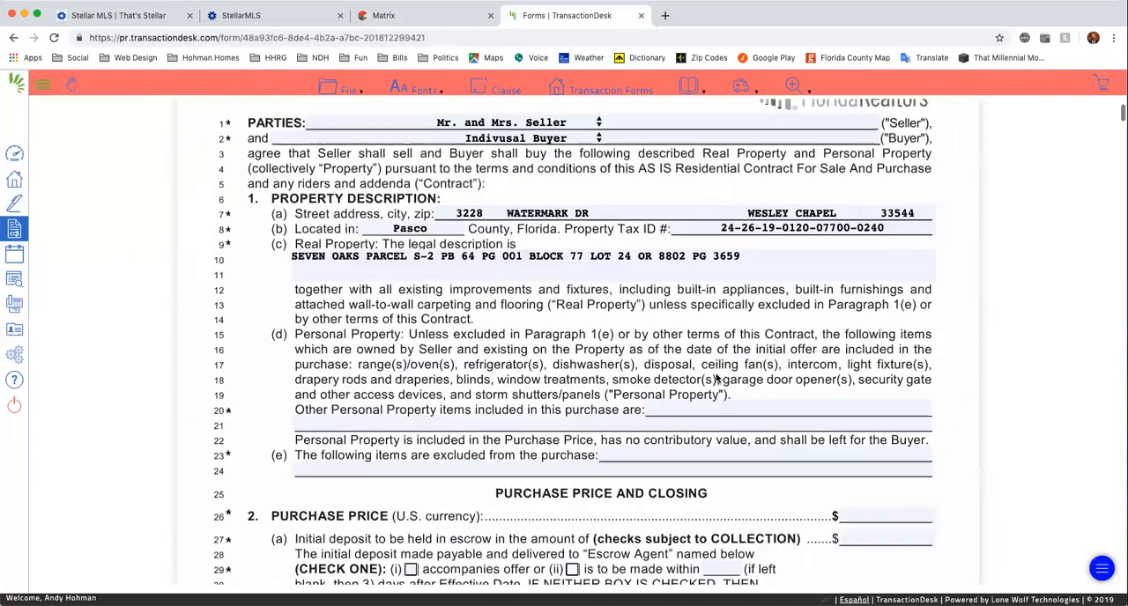
scroll(716, 374, down, 15)
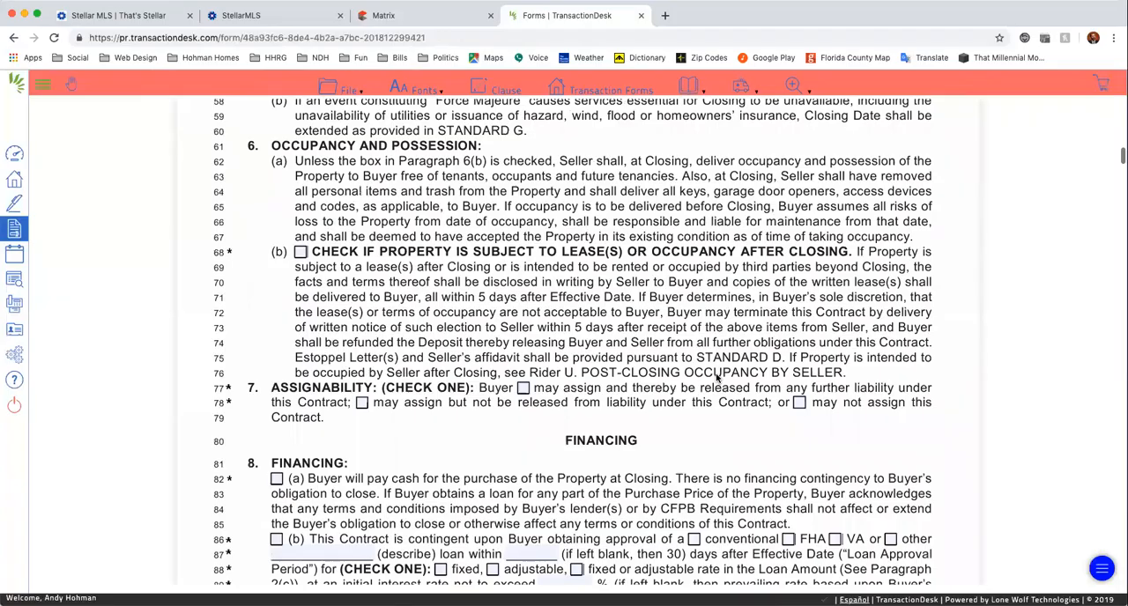
scroll(716, 377, down, 20)
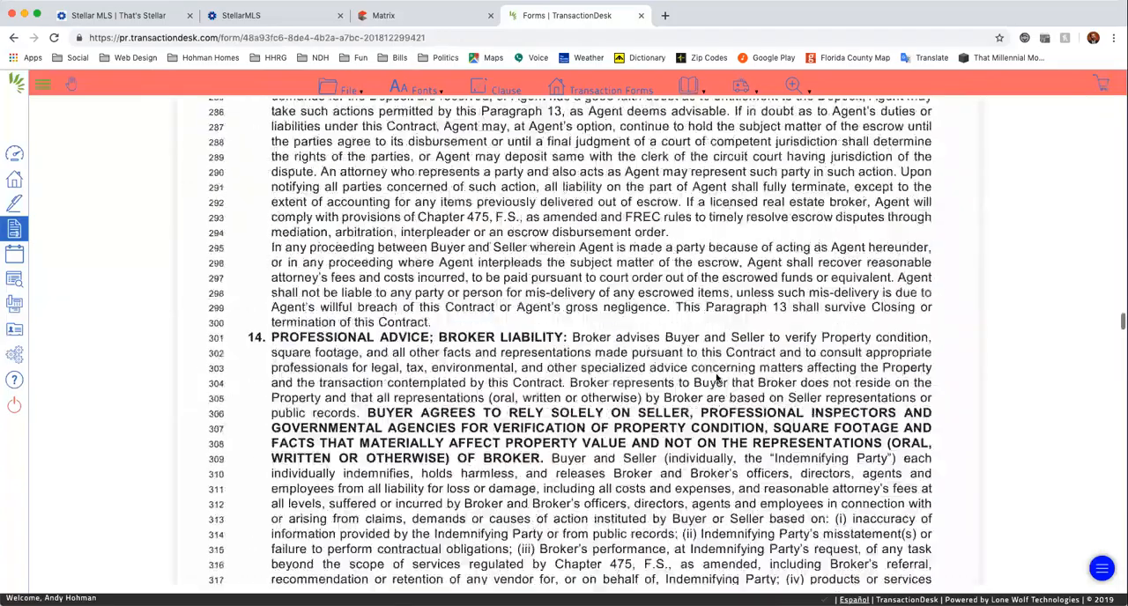
scroll(716, 379, down, 6)
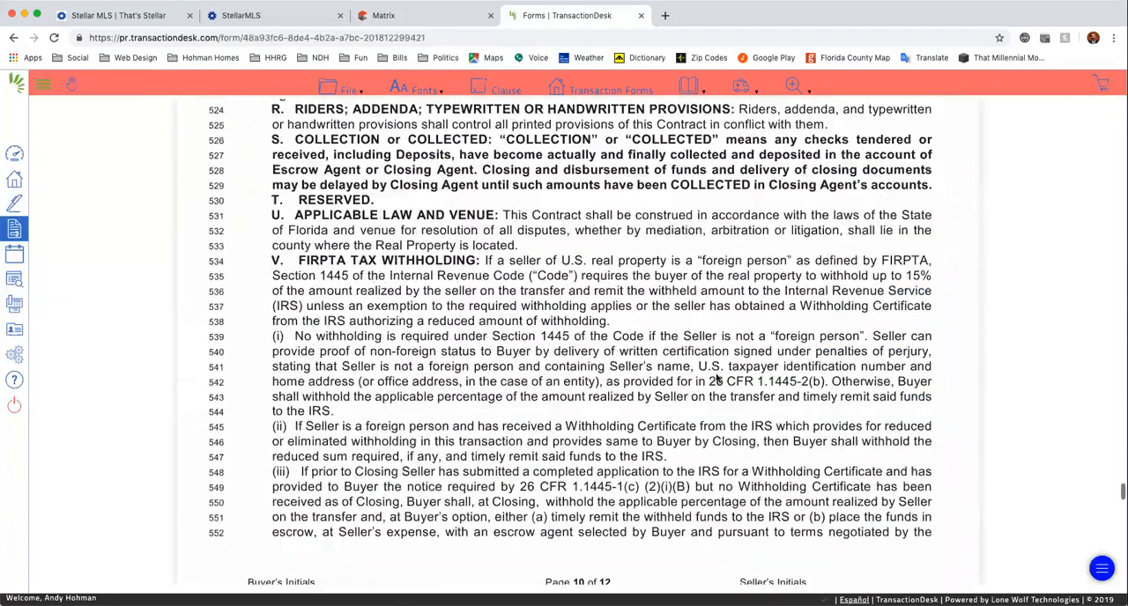
scroll(717, 379, down, 6)
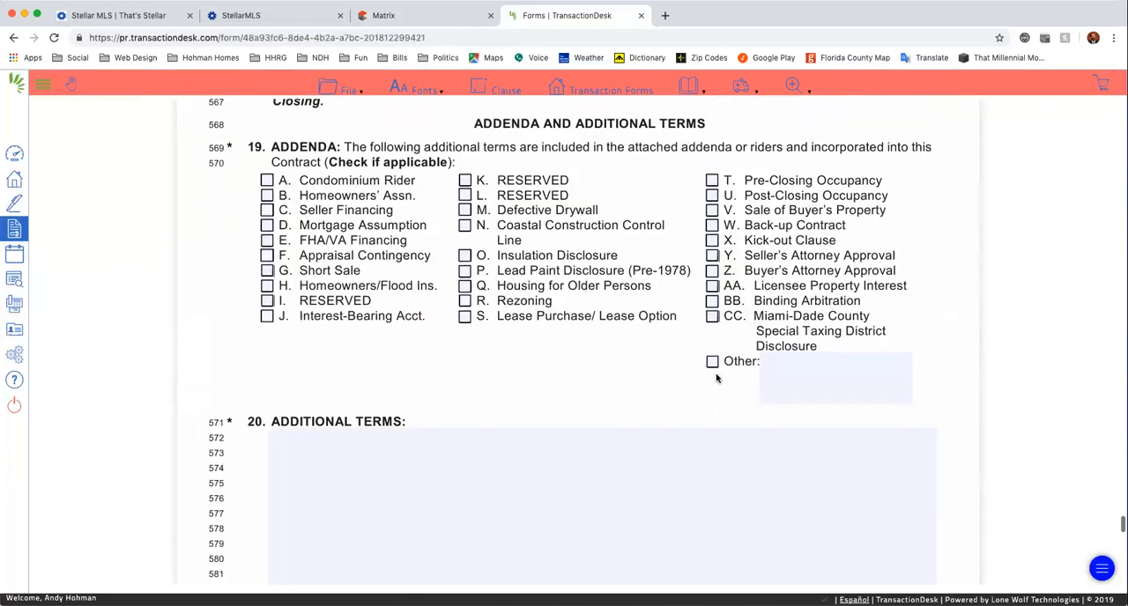
click(267, 256)
click(268, 195)
click(712, 362)
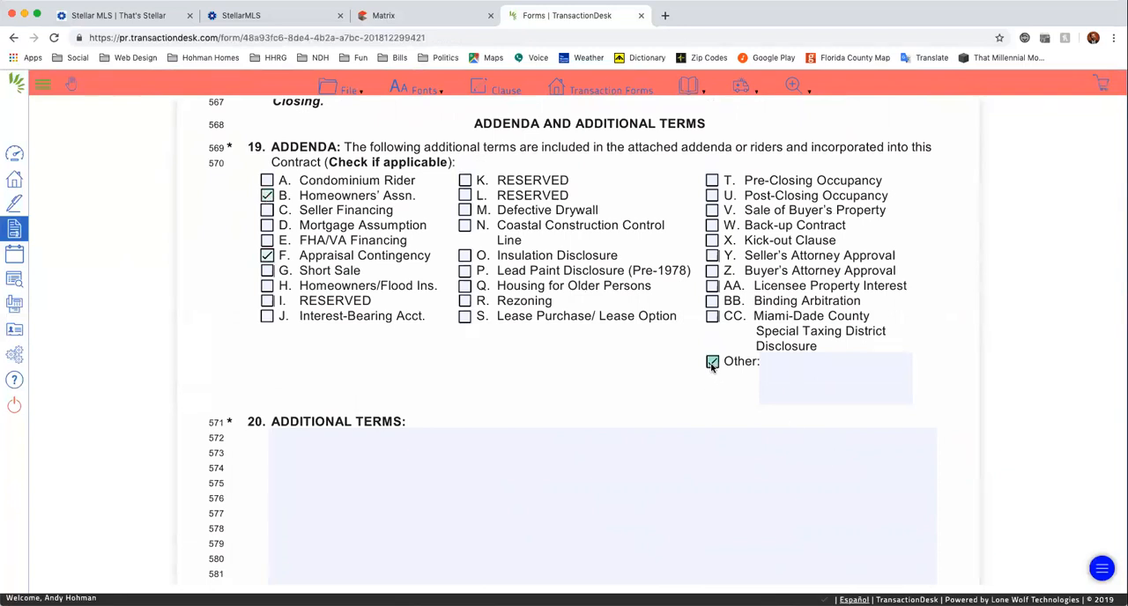
click(818, 382)
text(CDD)
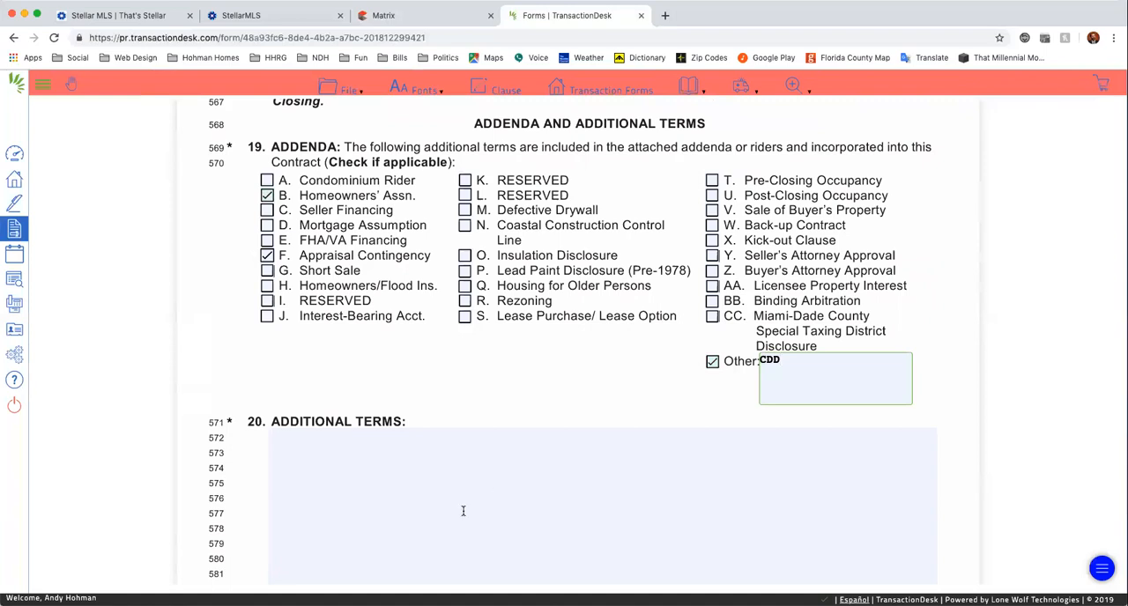
Review the additional terms and signature sections, save the contract form, and exit to the transaction dashboard.
click(466, 511)
scroll(551, 508, down, 8)
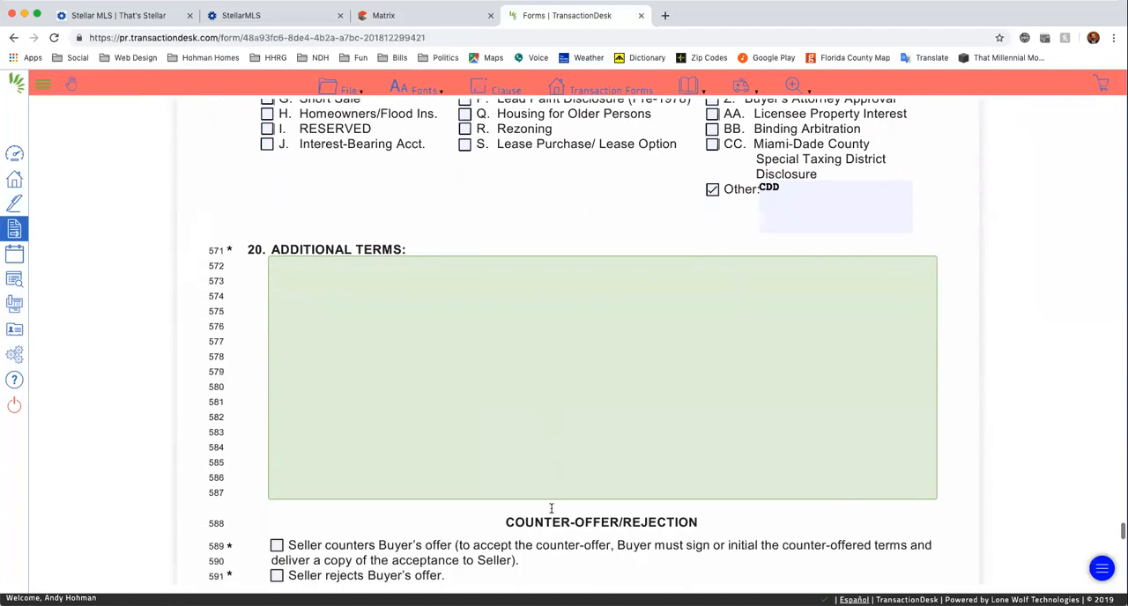
scroll(552, 511, down, 10)
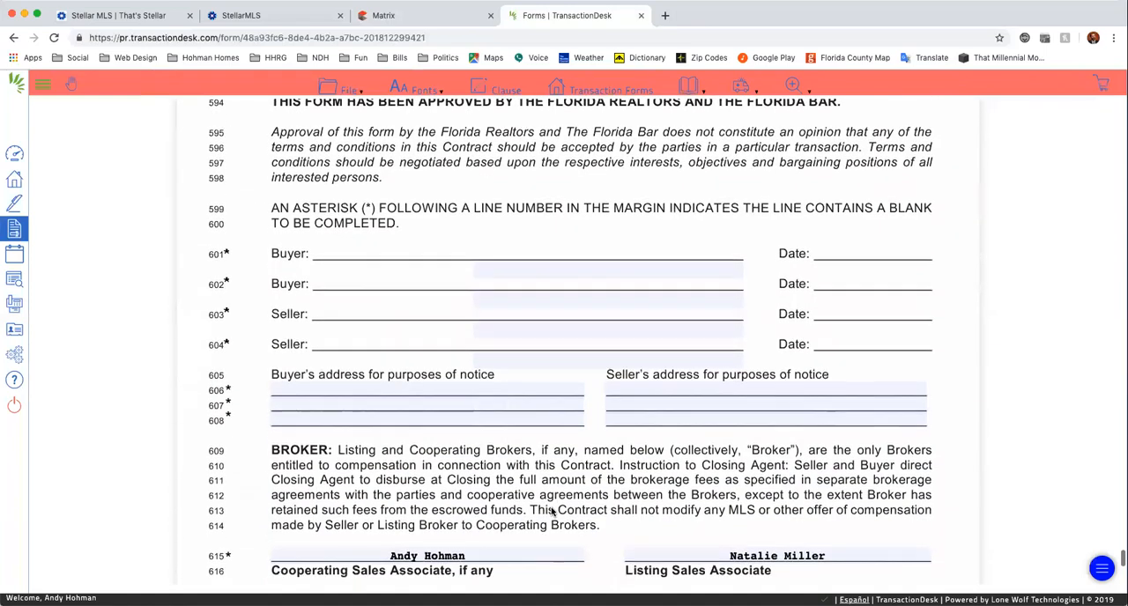
click(331, 91)
mouse_move(348, 192)
click(442, 199)
click(349, 91)
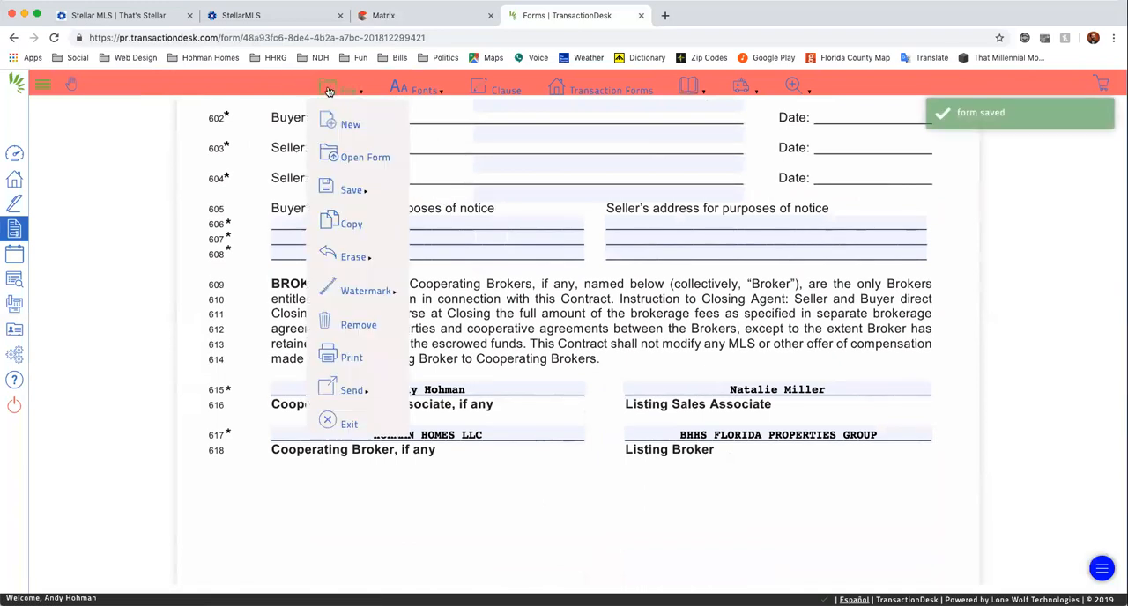
click(334, 424)
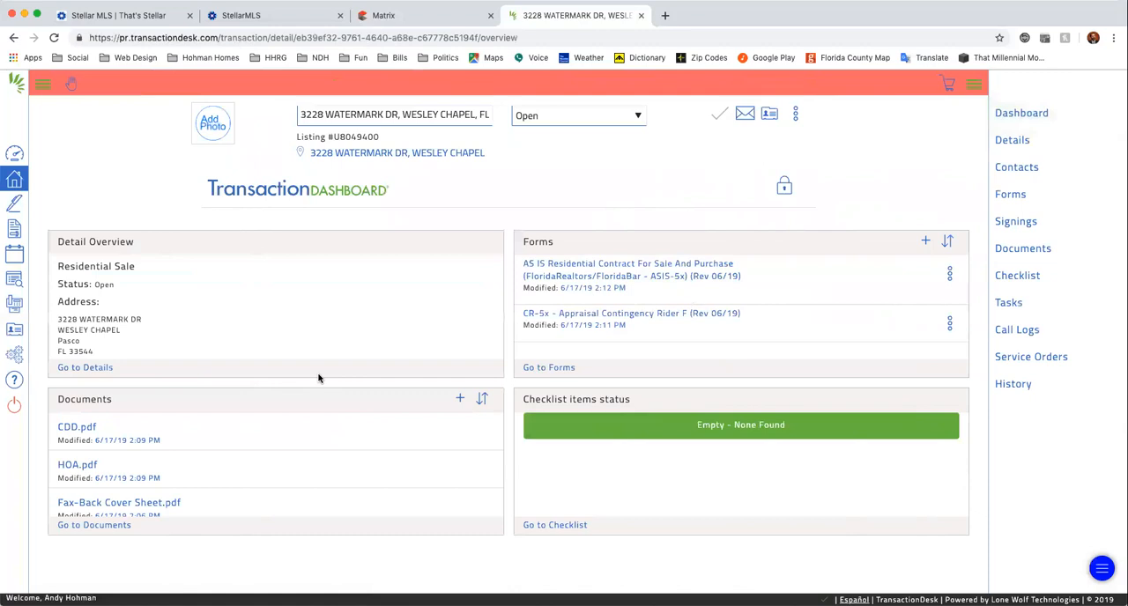
Try to create a new Authentisign signing, and return to the agent dashboard.
click(14, 206)
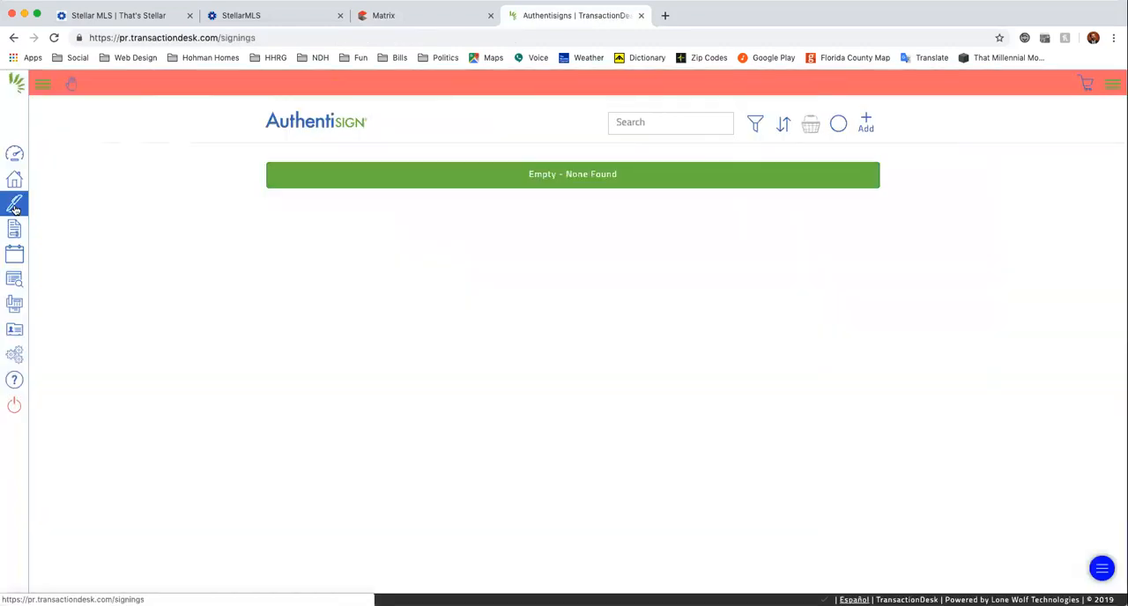
click(866, 123)
click(397, 113)
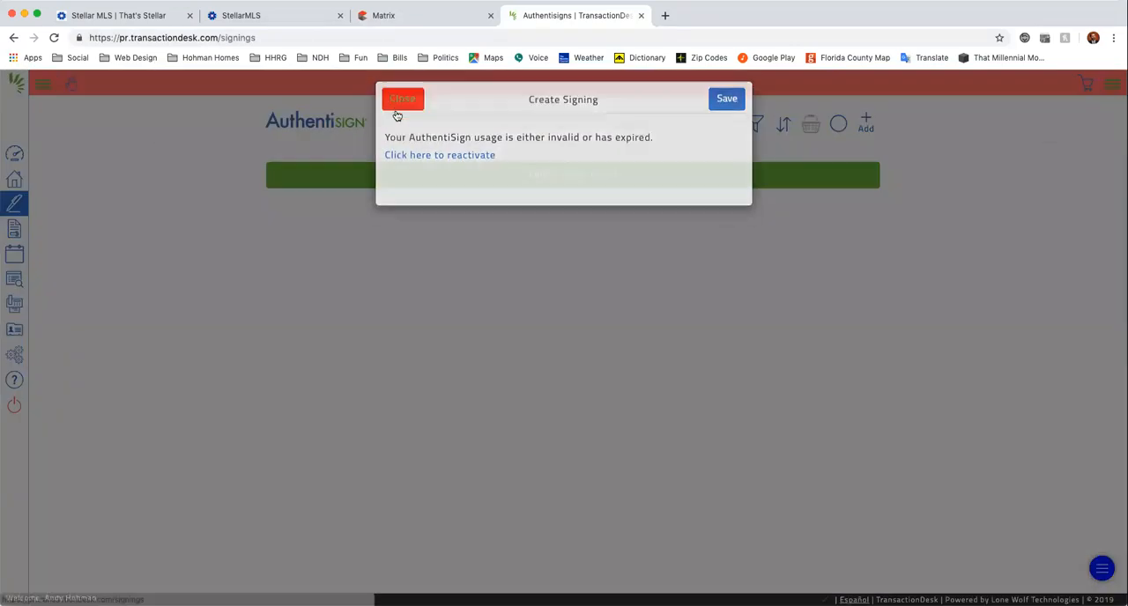
click(12, 184)
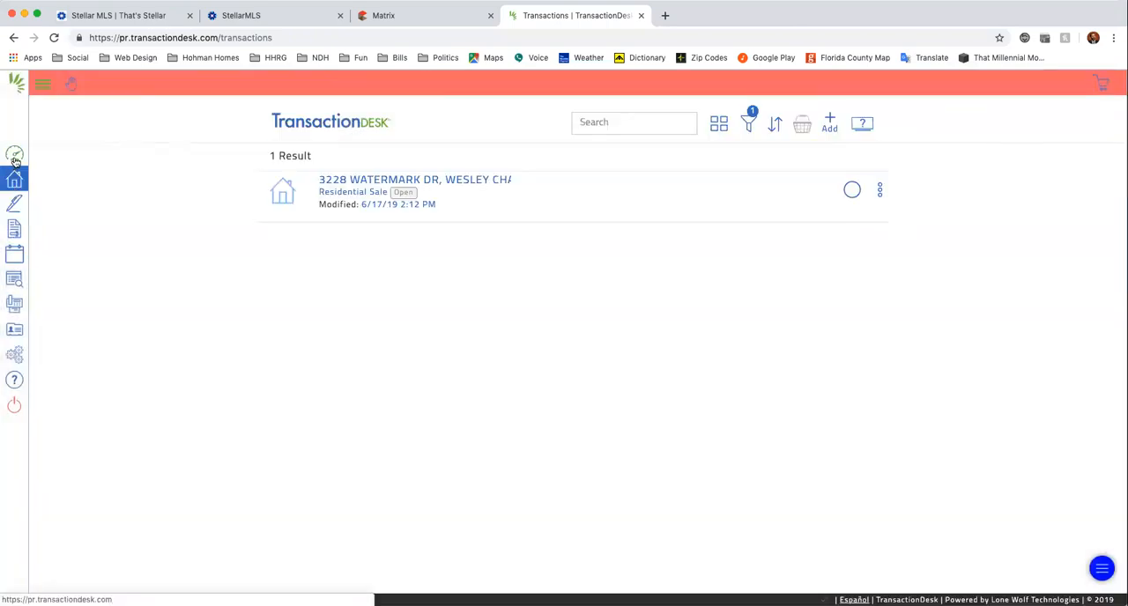
click(15, 159)
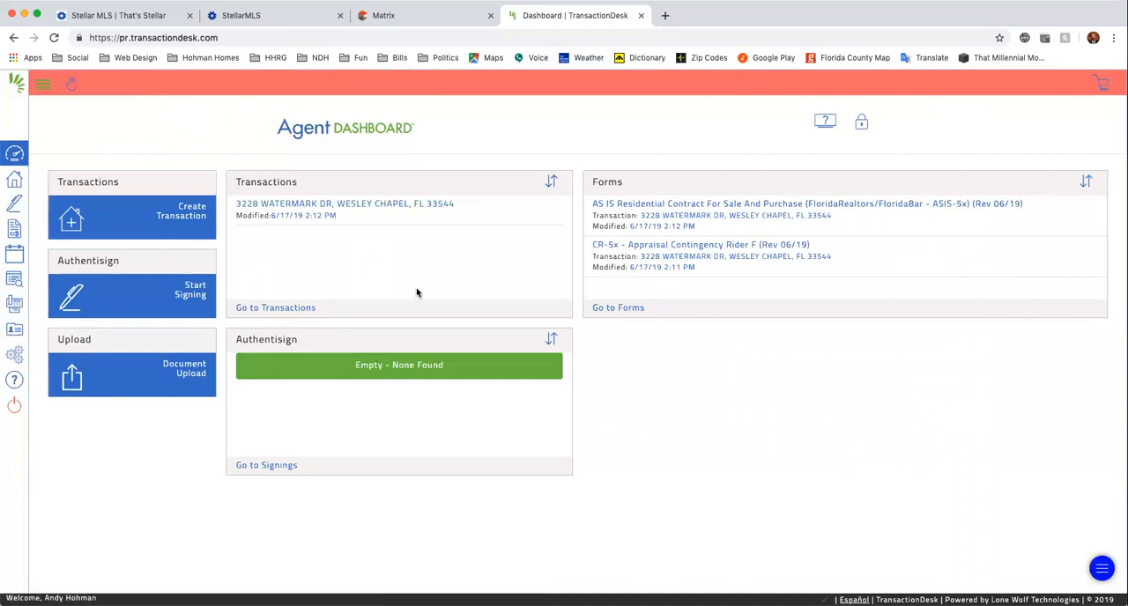
Launch TransactionDesk from the Matrix listing, cancel the new transaction, and open the listing's existing transaction from the broker dashboard.
click(403, 18)
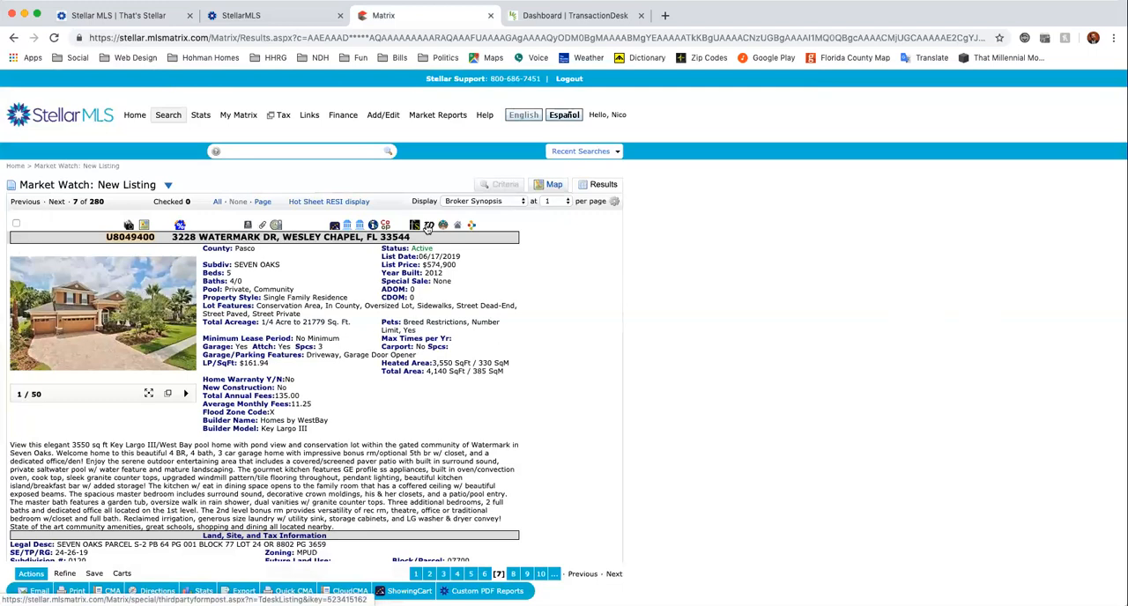
click(427, 227)
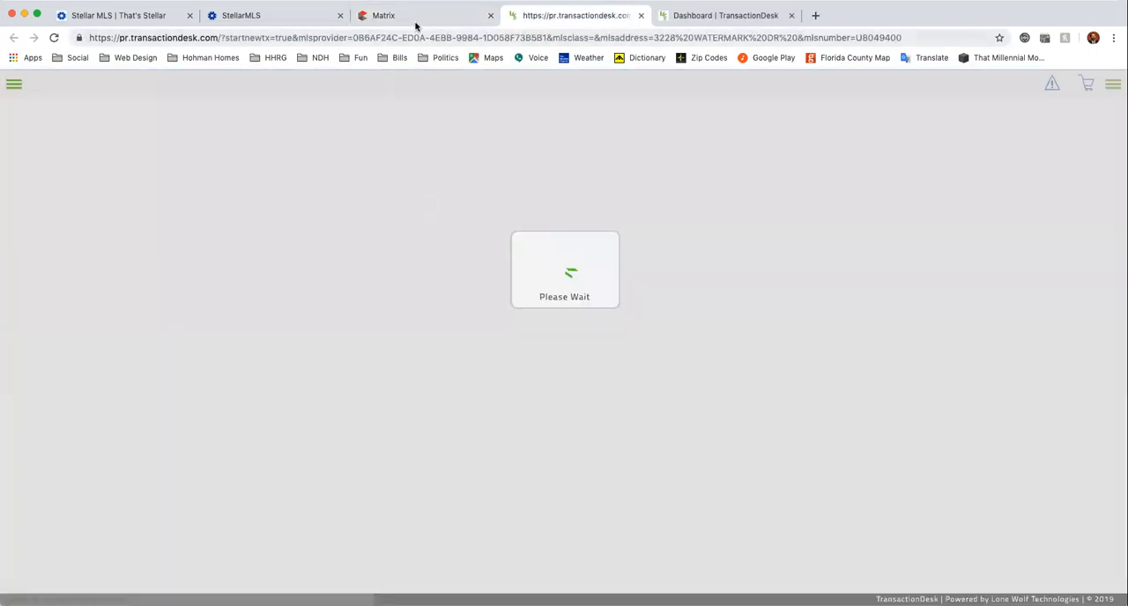
click(414, 19)
click(550, 20)
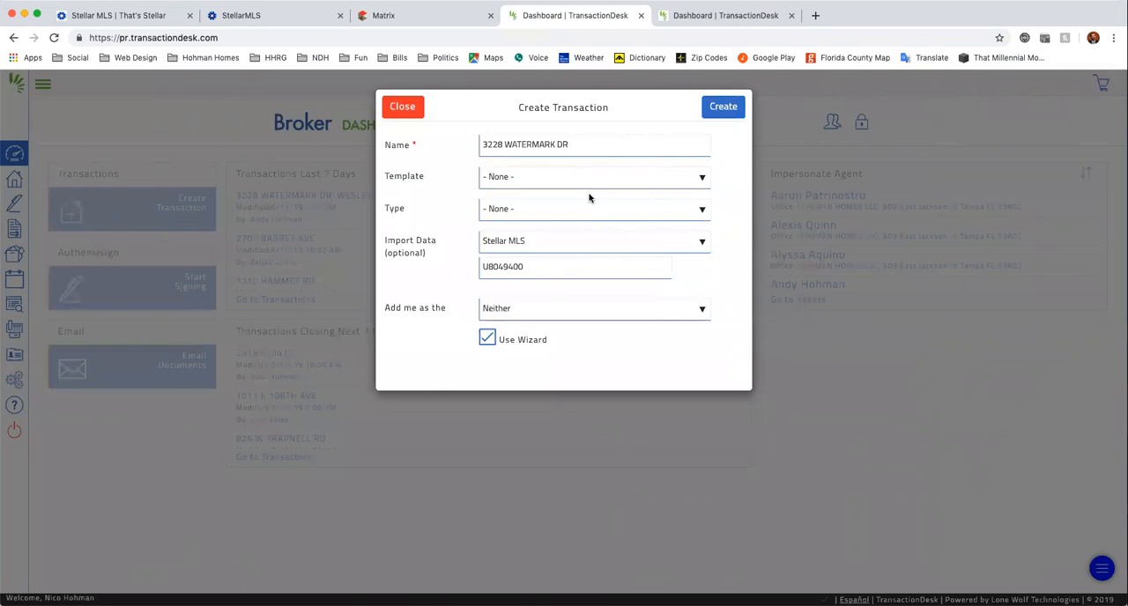
click(401, 106)
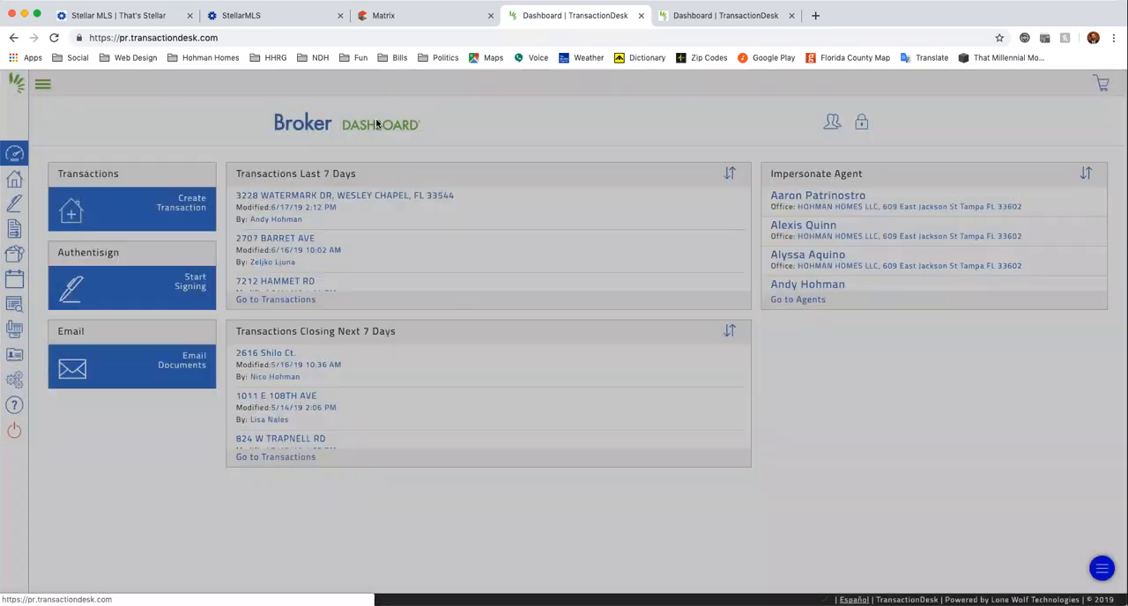
click(312, 200)
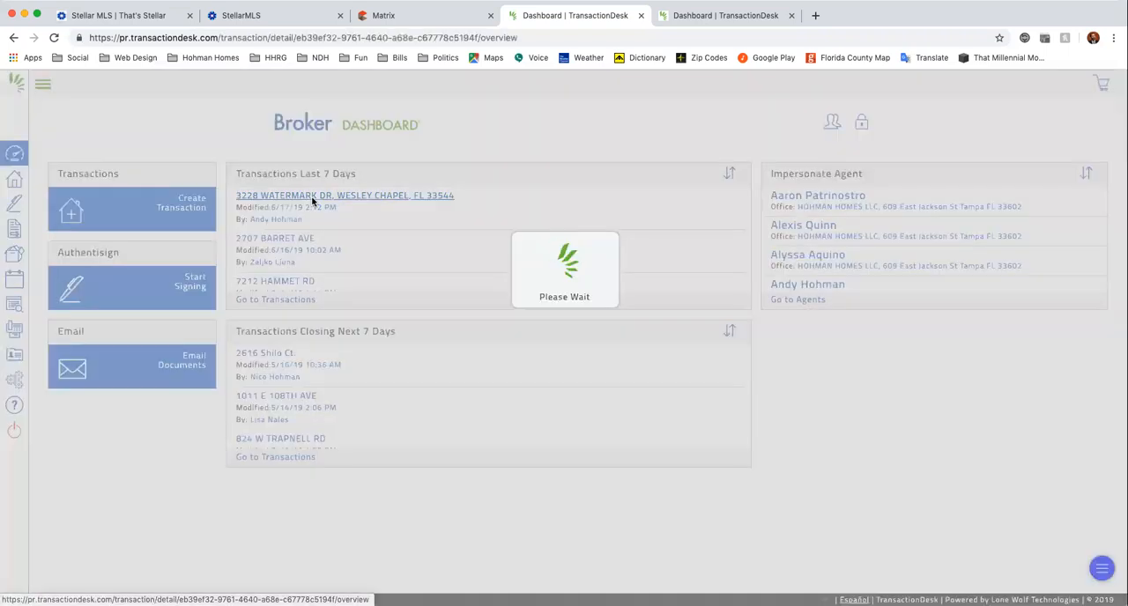